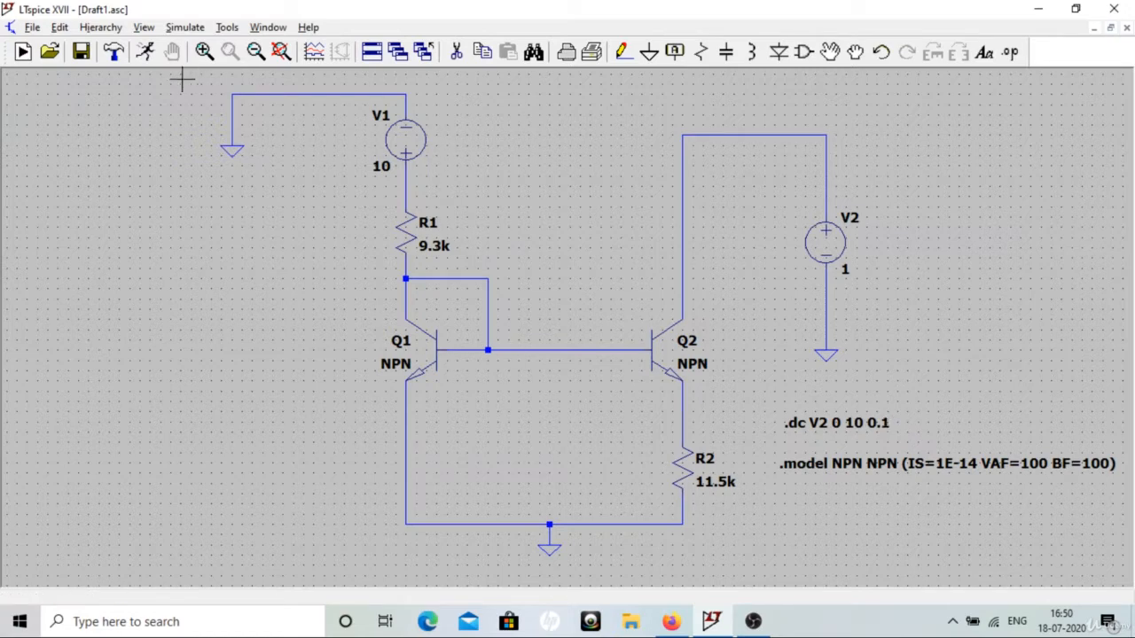
Run the DC sweep of V2 and plot the collector current of transistor Q2.
click(144, 53)
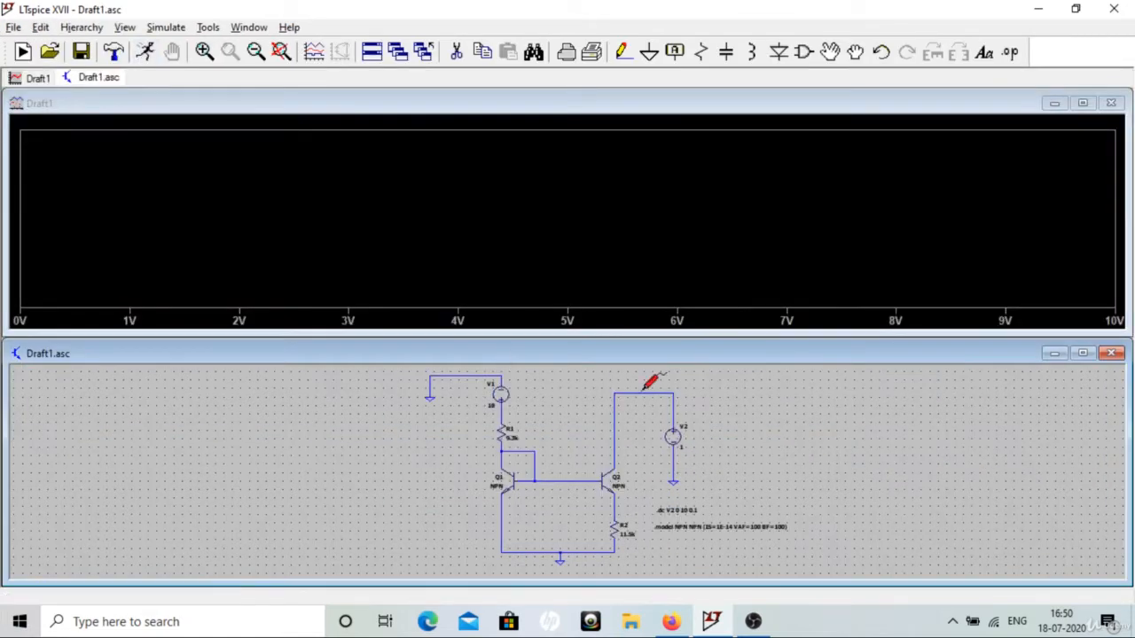
click(621, 459)
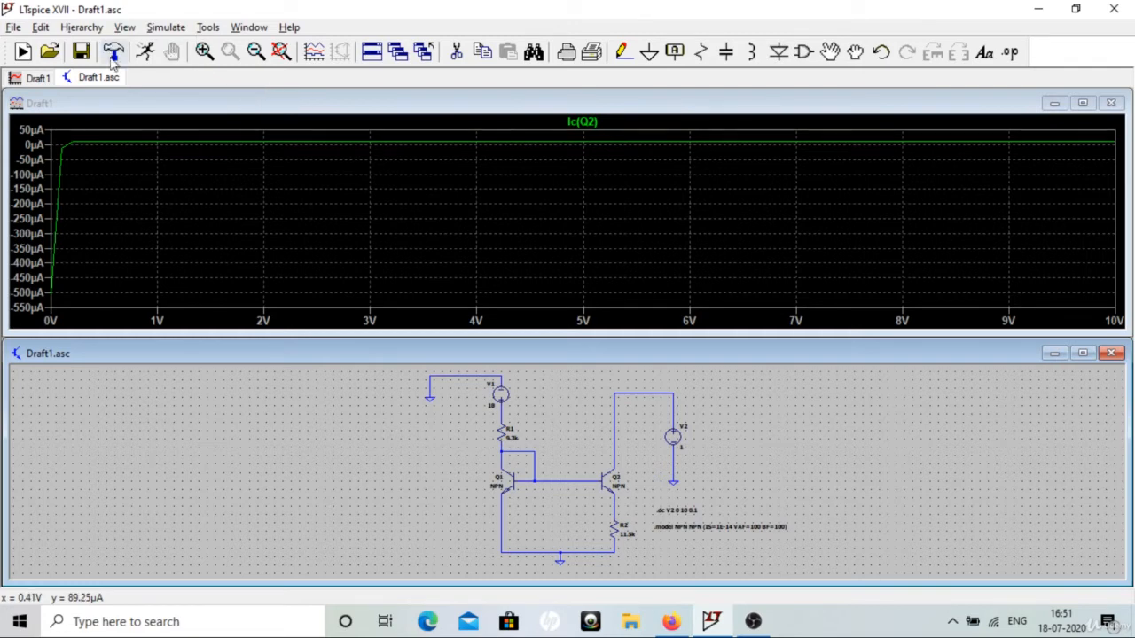
click(311, 111)
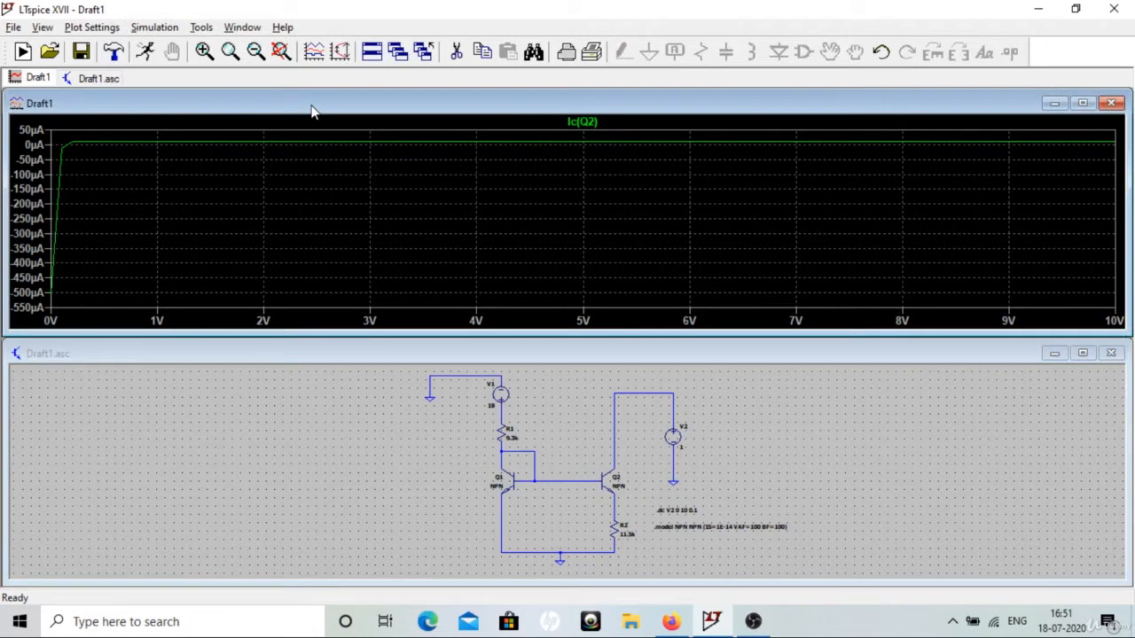
click(314, 54)
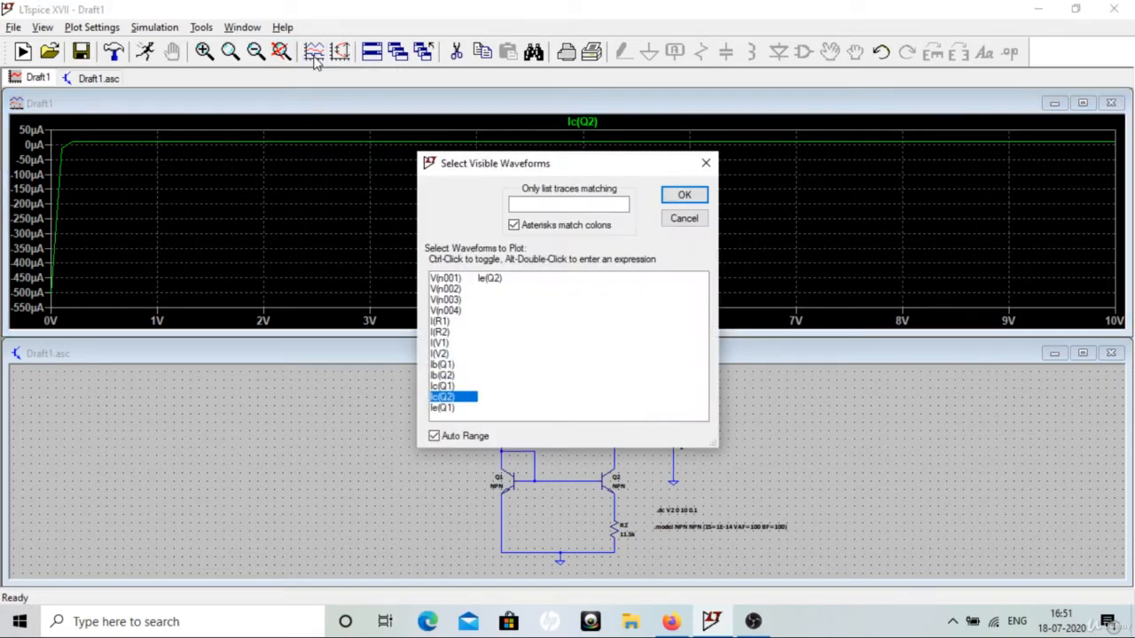
click(704, 163)
right_click(519, 171)
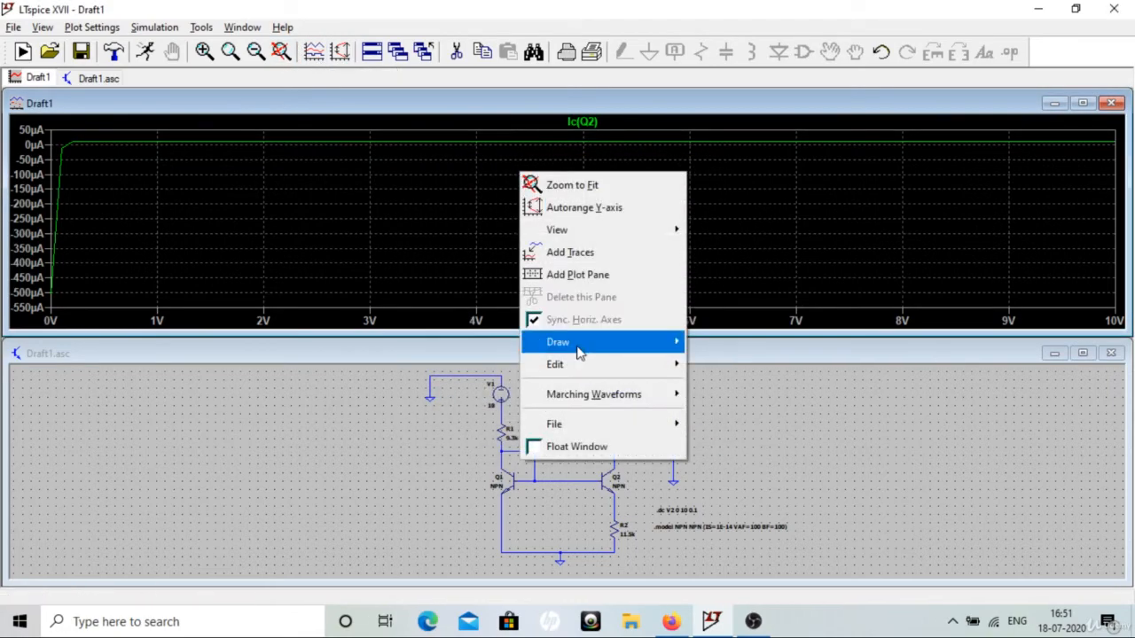
click(575, 213)
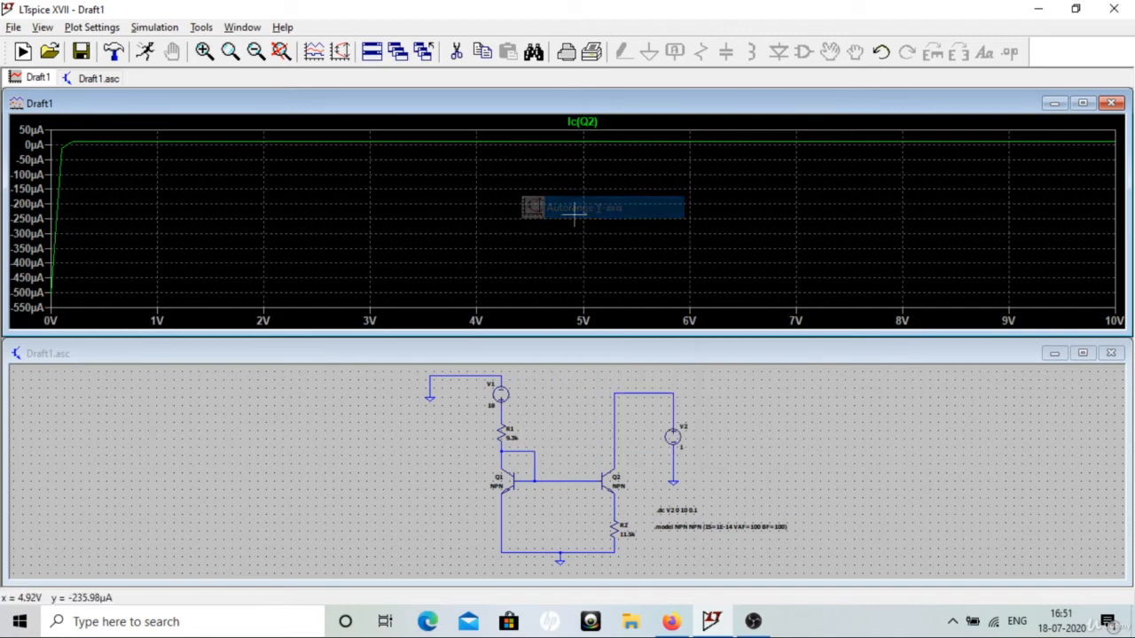
right_click(399, 174)
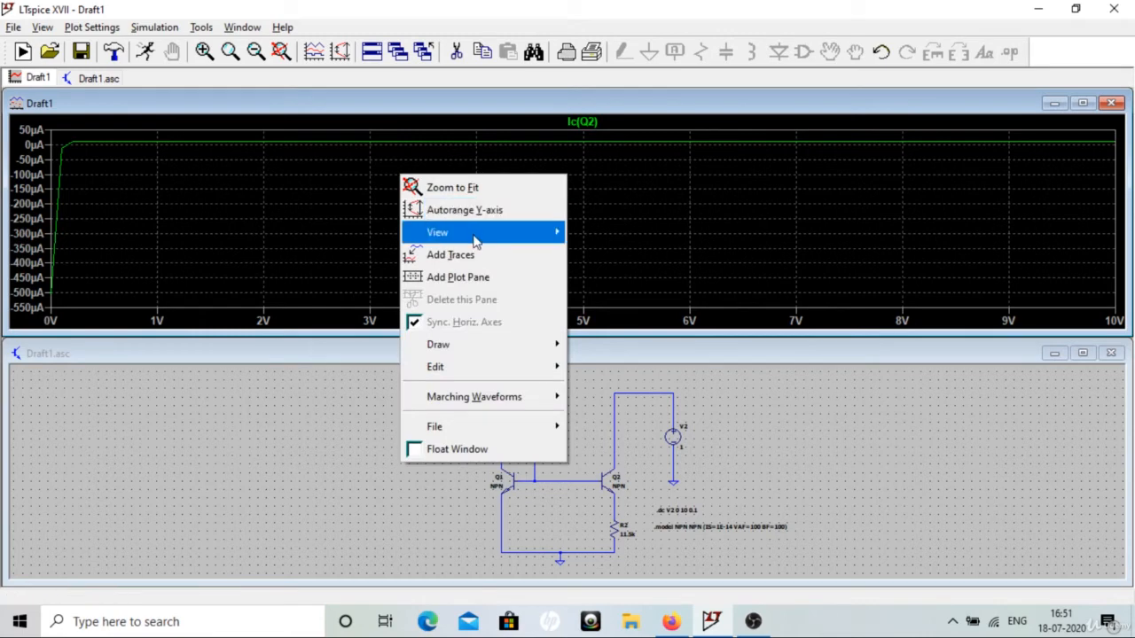
mouse_move(476, 241)
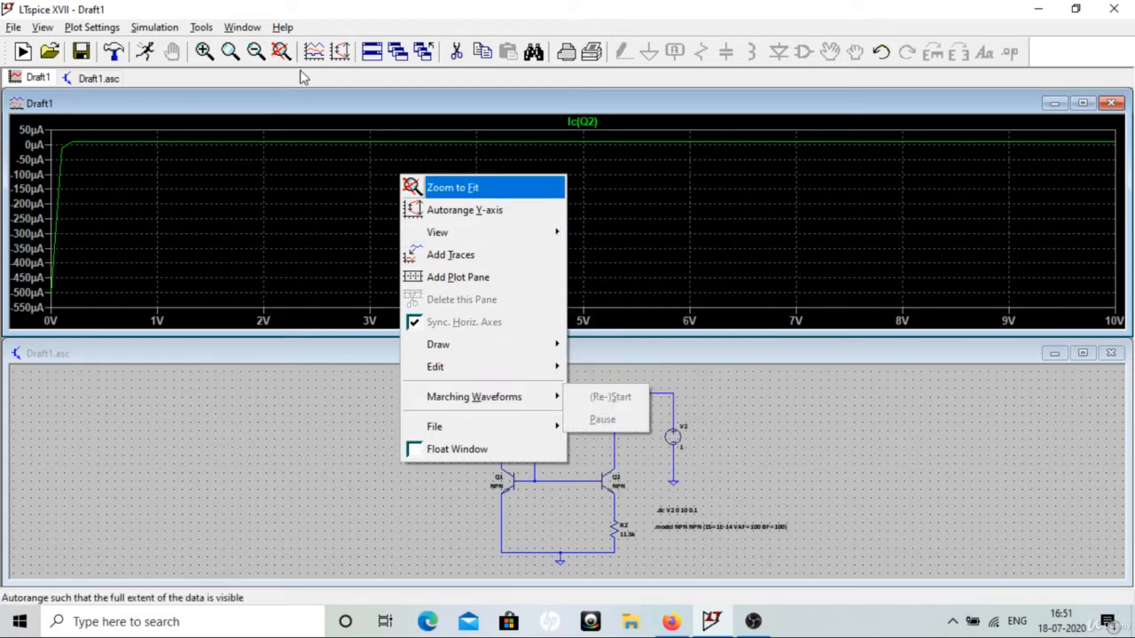
right_click(129, 154)
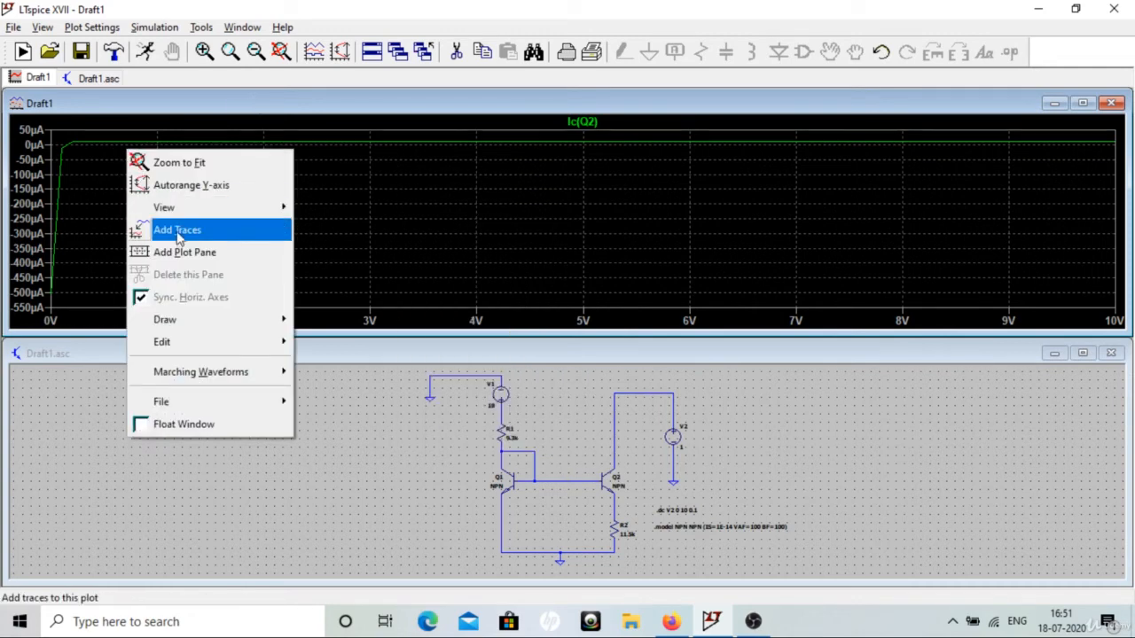
click(162, 27)
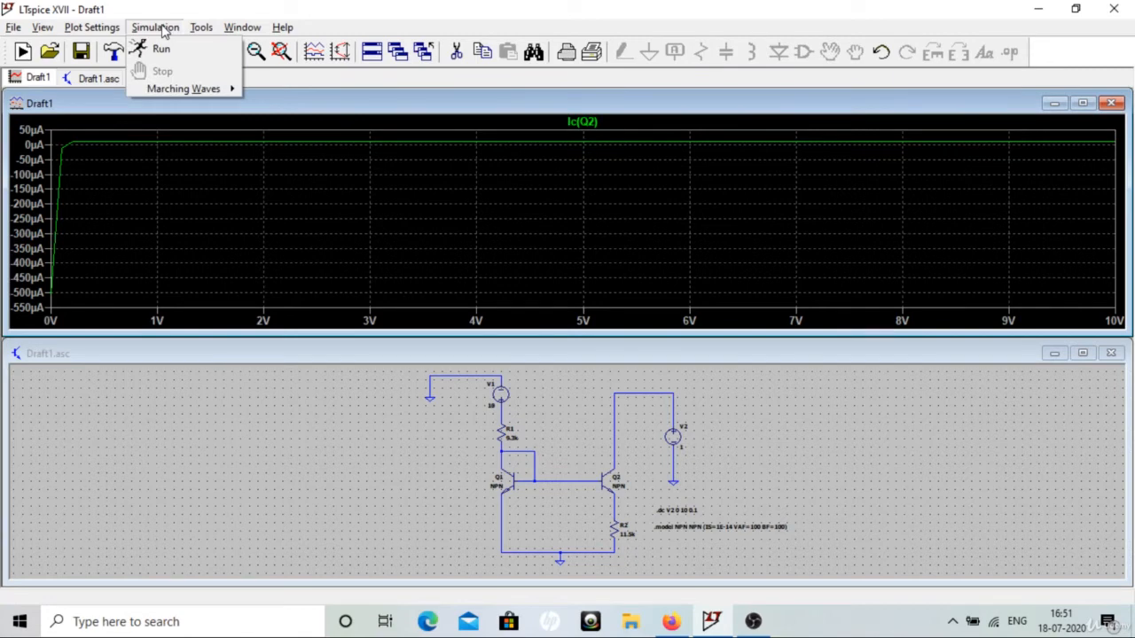
click(94, 27)
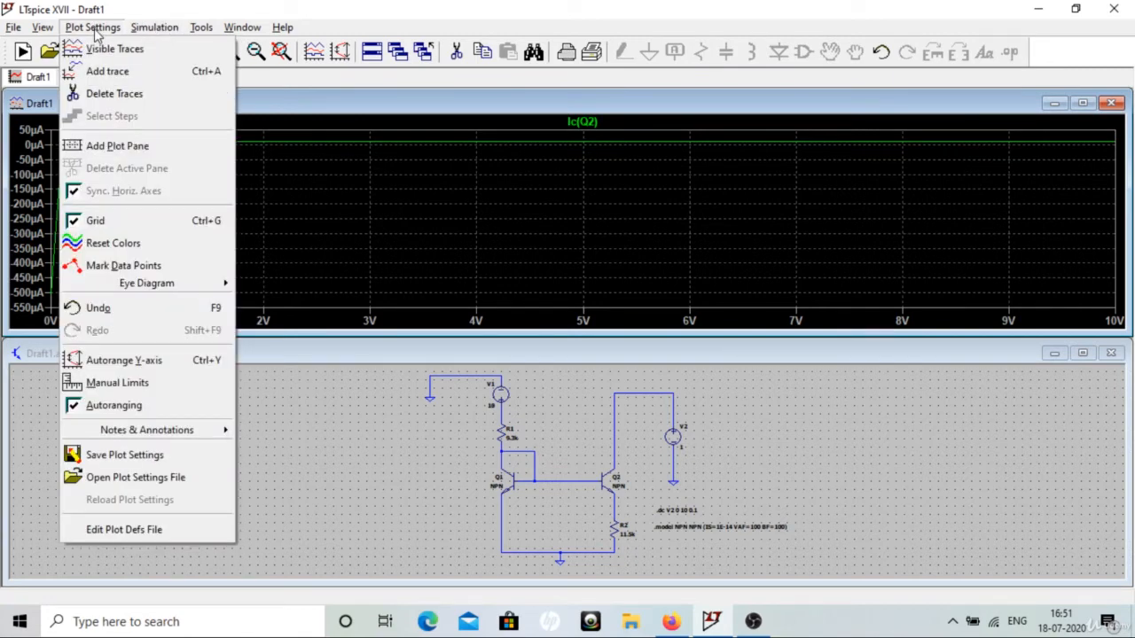
click(160, 386)
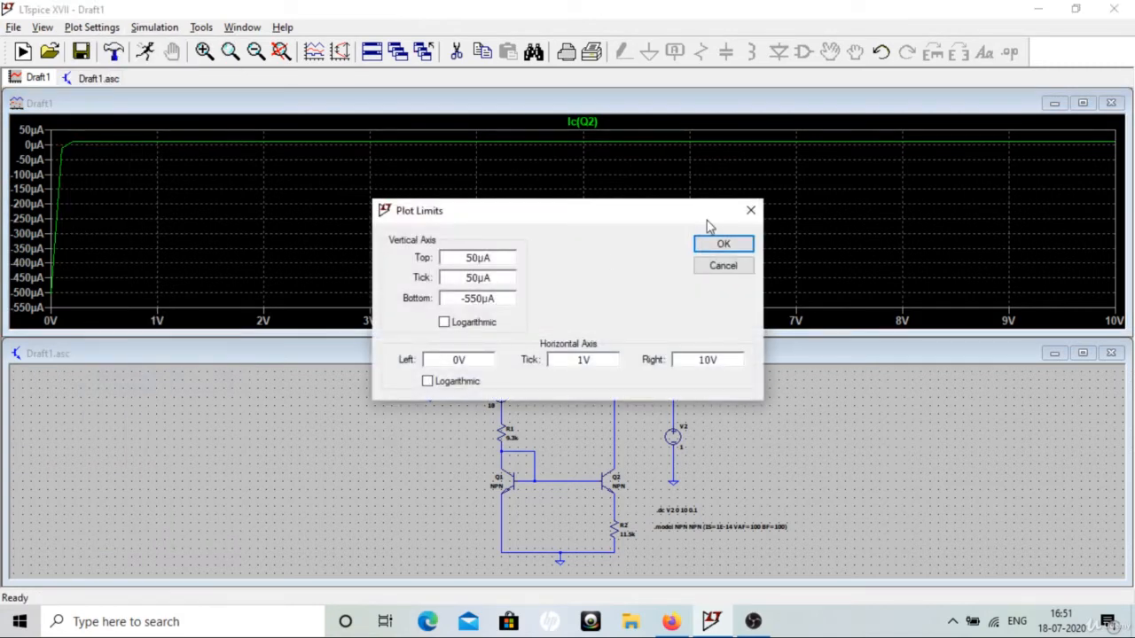
drag(641, 214, 624, 164)
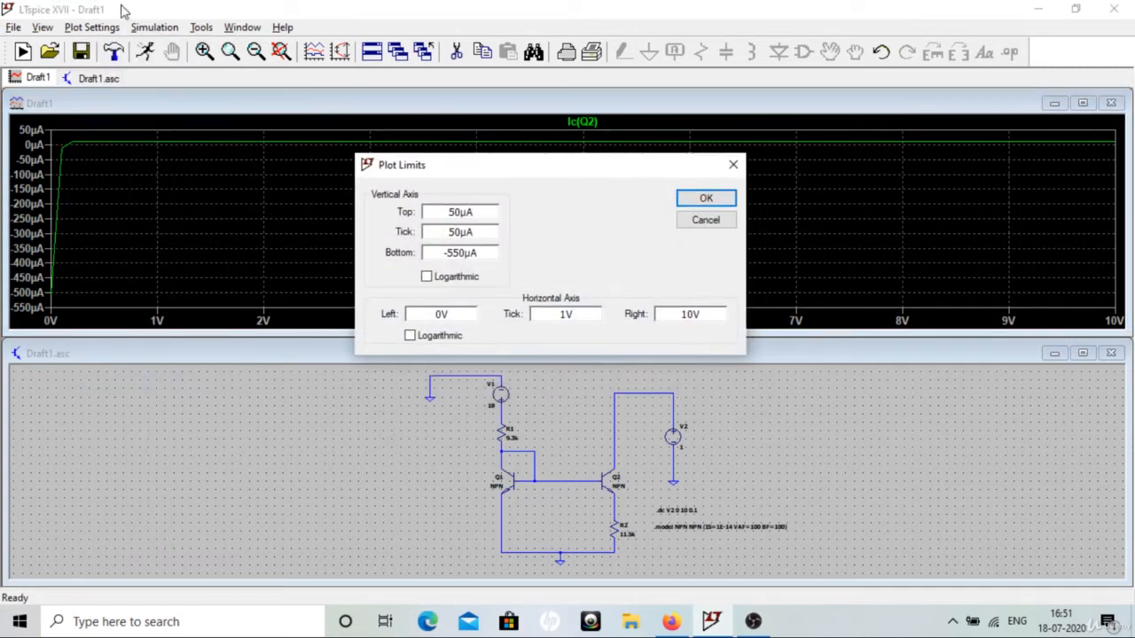
click(706, 198)
Set the plot's vertical axis limits manually to a top of 20µA, a tick of 5µA and a bottom of 0µA.
click(92, 26)
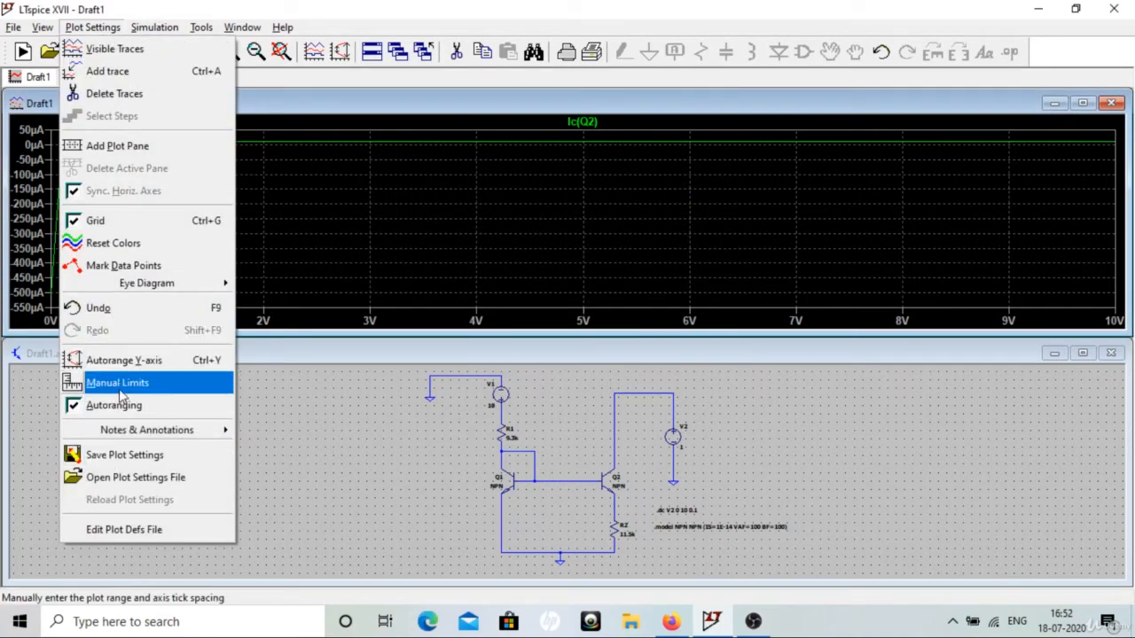
click(122, 384)
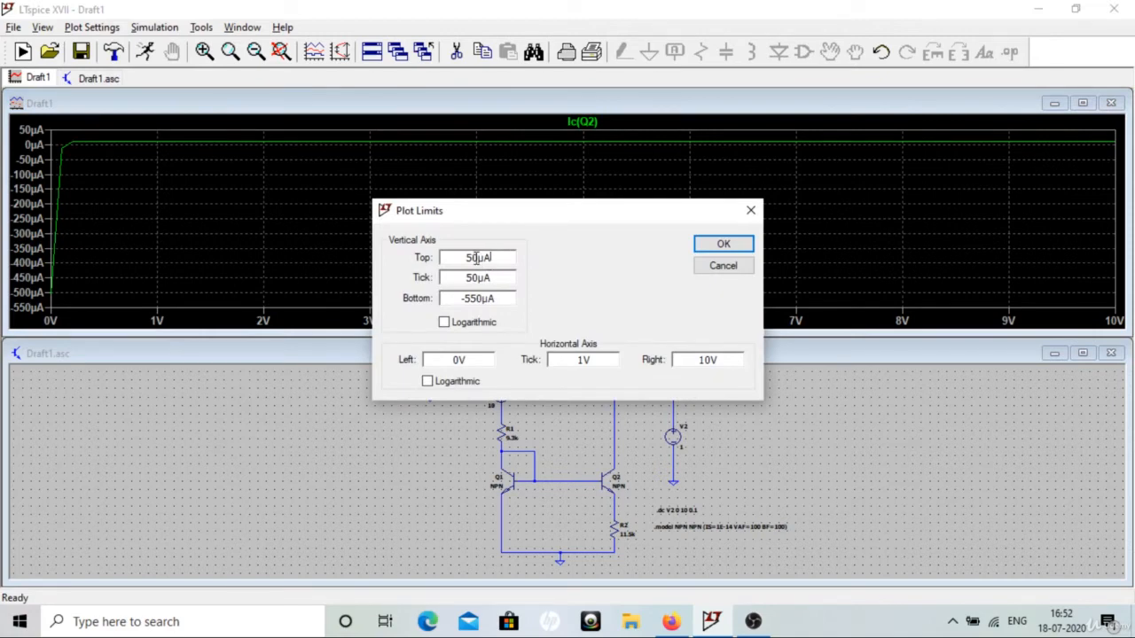
drag(472, 258, 467, 258)
text(2)
key(BackSpace)
text(5)
key(BackSpace)
drag(484, 300, 462, 301)
text(0)
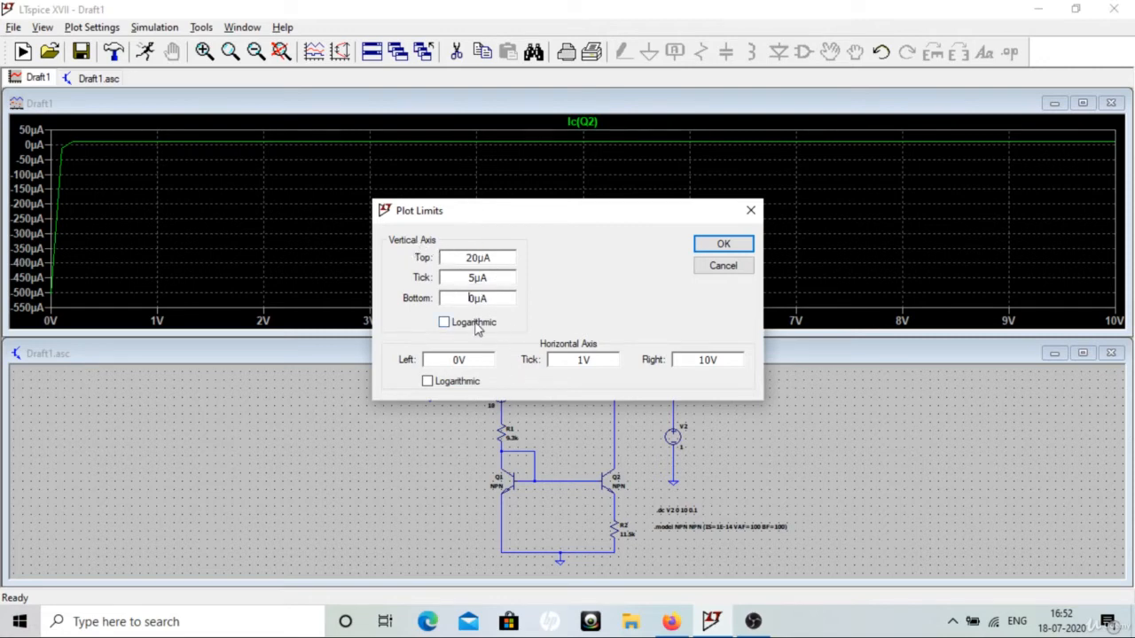
click(715, 245)
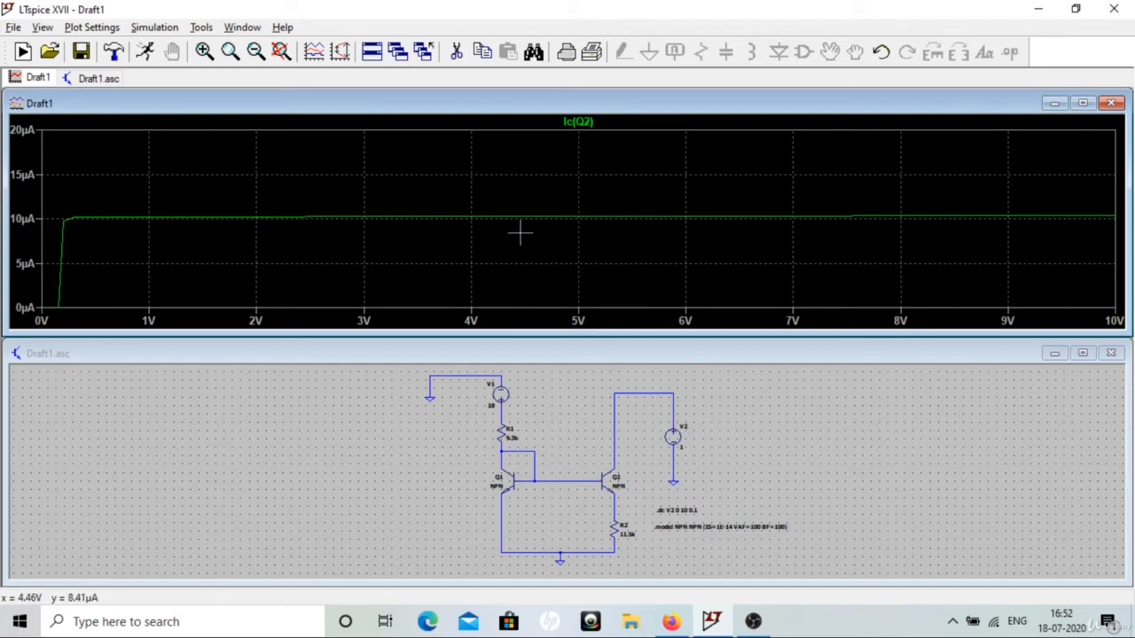
Attach two cursors to the Ic(Q2) trace, placing cursor 1 at about 2 V and cursor 2 at about 7 V.
click(594, 121)
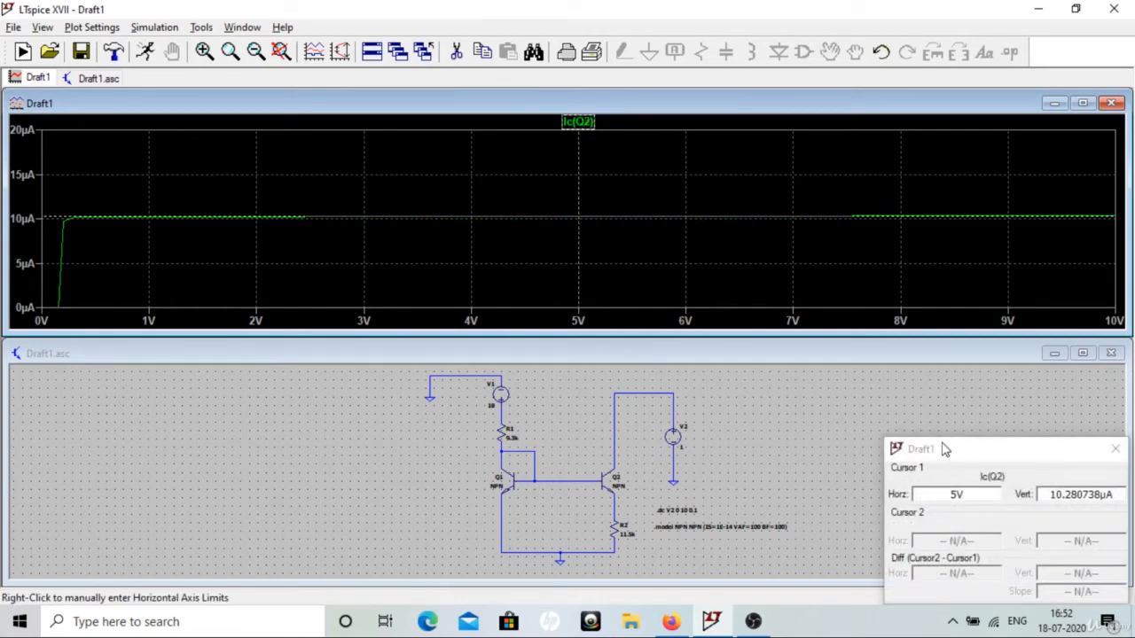
drag(946, 450, 640, 384)
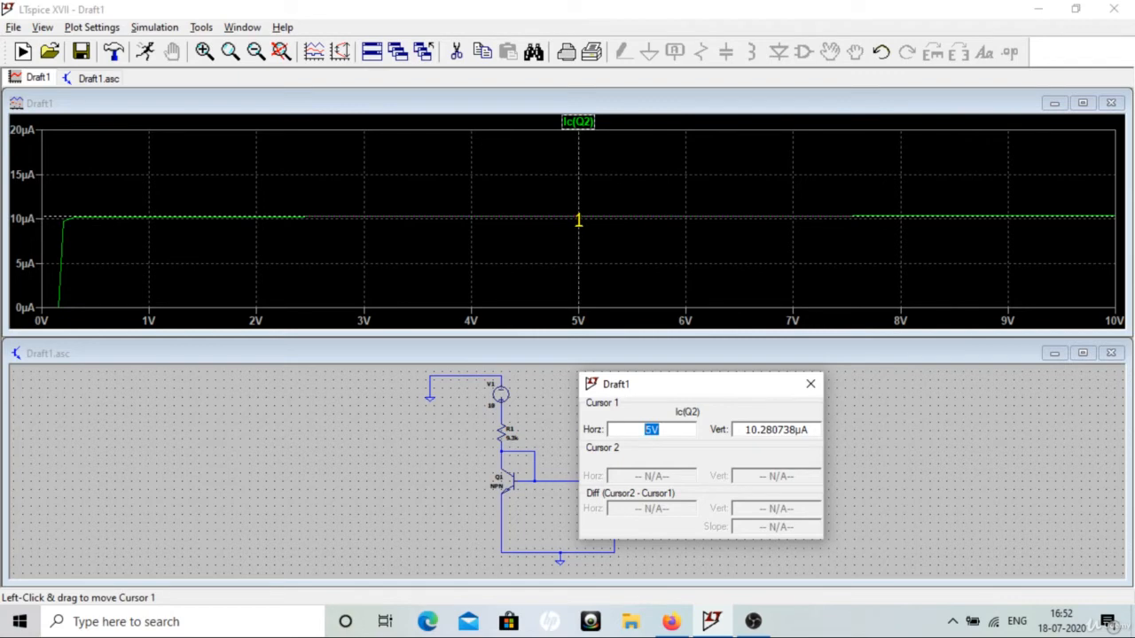
drag(578, 220, 256, 270)
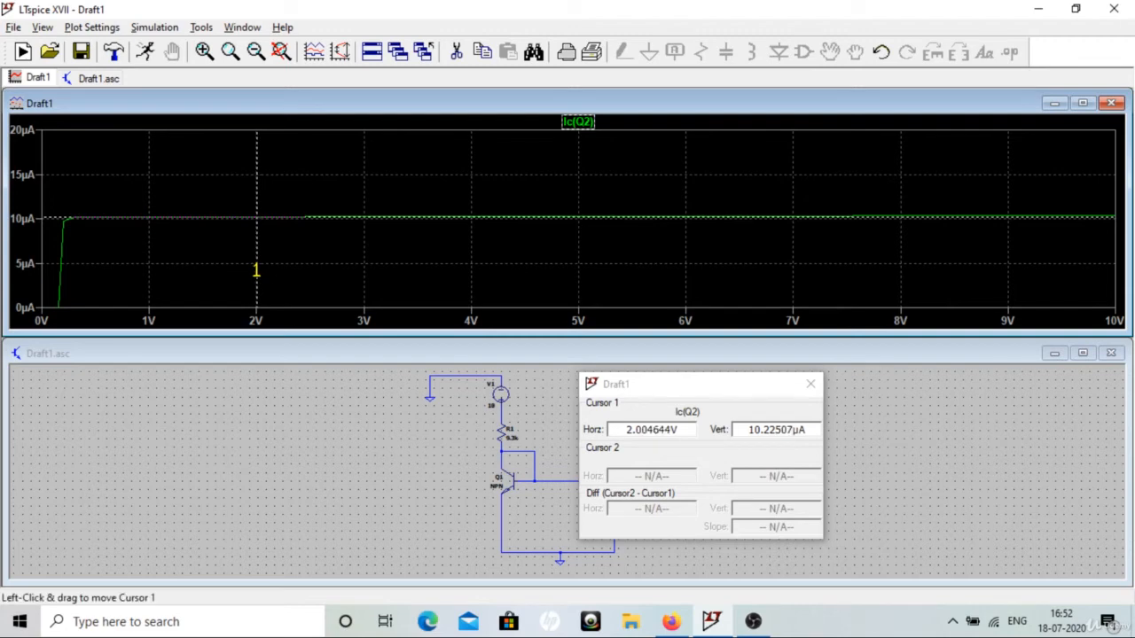
click(580, 124)
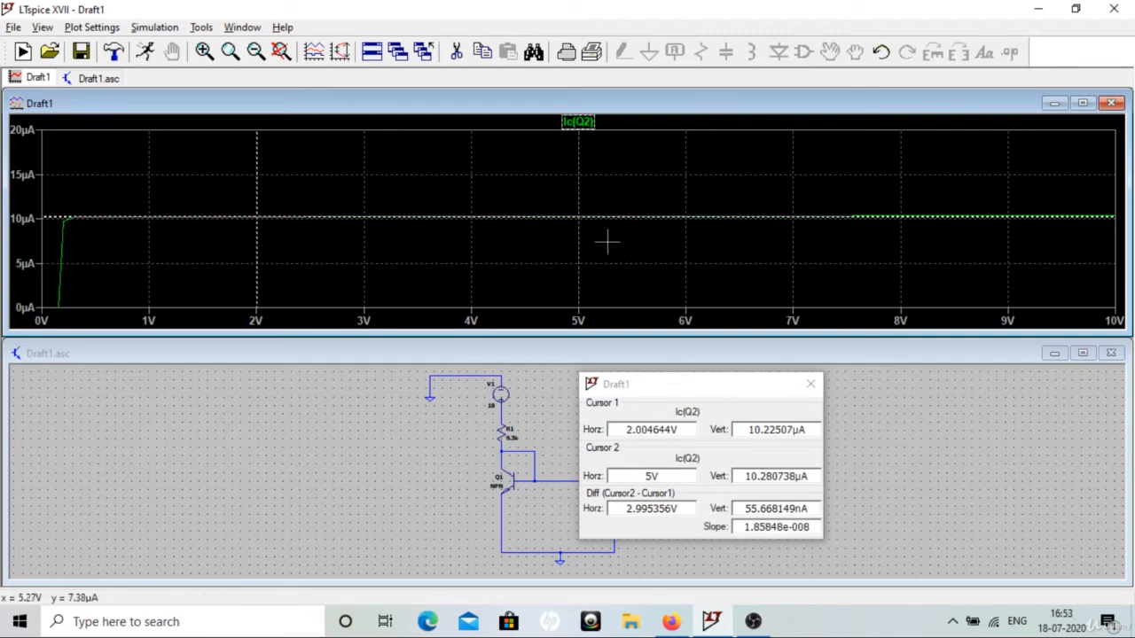
drag(580, 247, 793, 269)
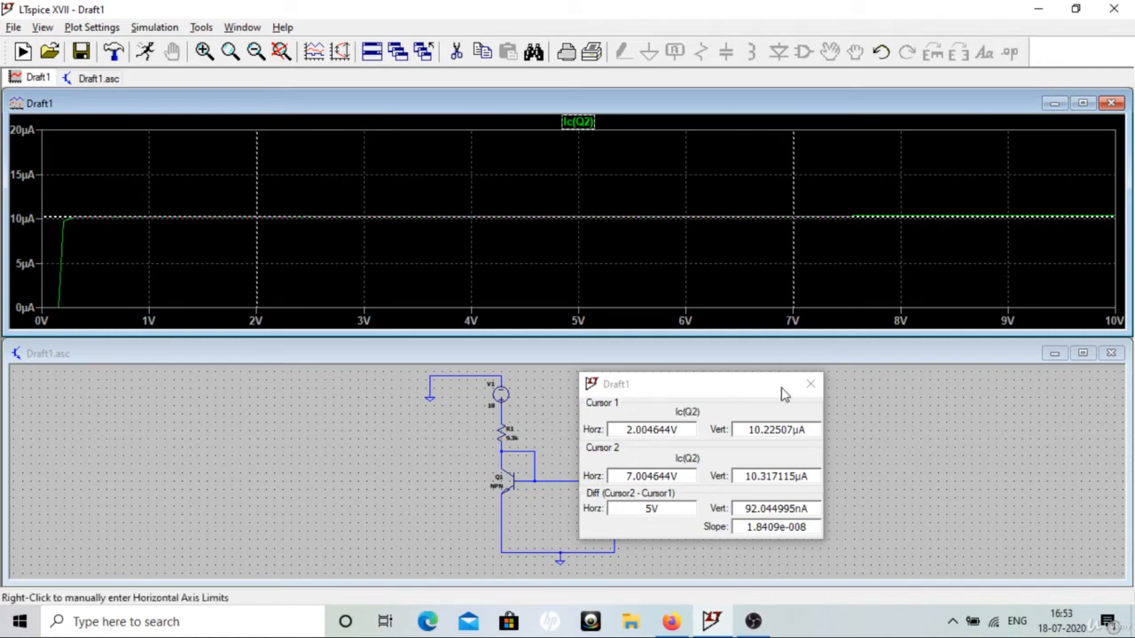
Read the voltage difference, current difference and slope between the two cursors.
click(627, 508)
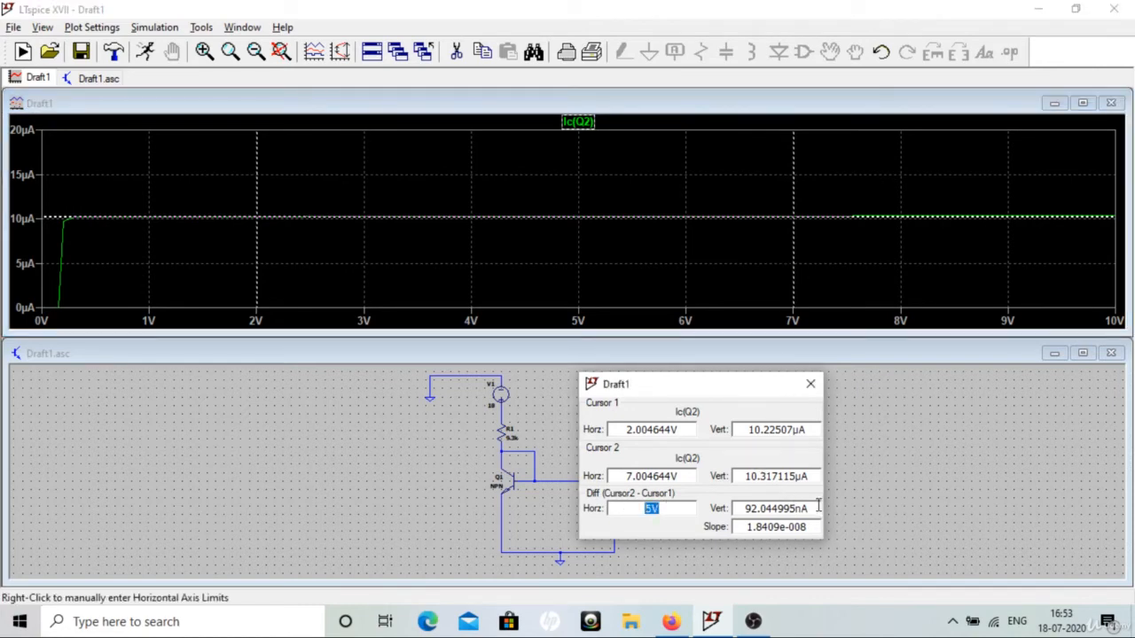
drag(819, 507, 727, 513)
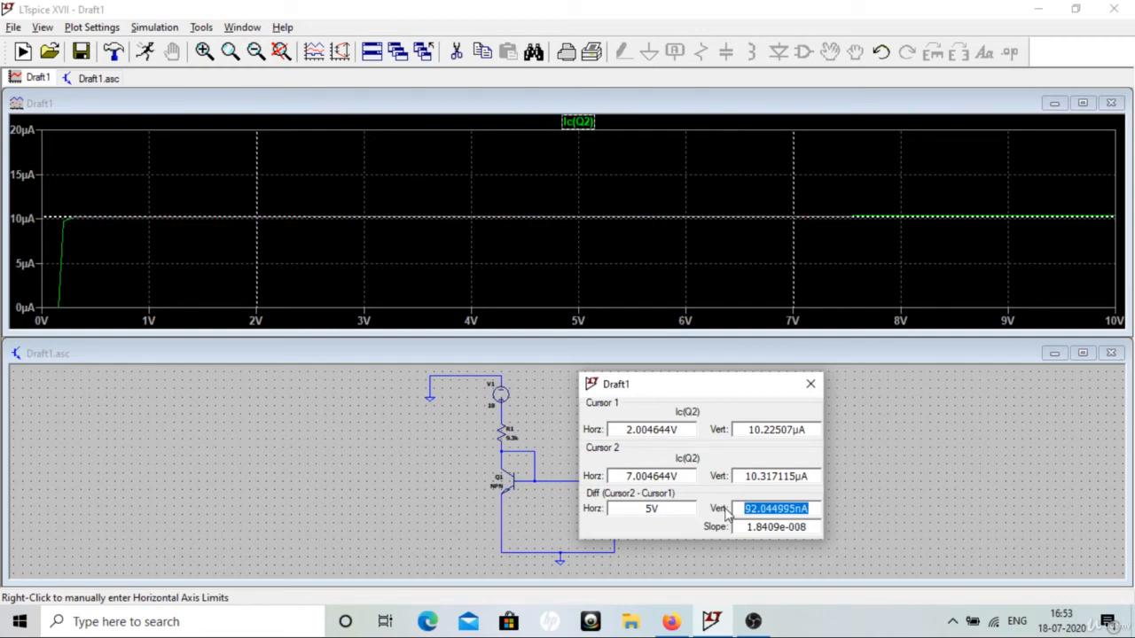
drag(814, 528, 720, 529)
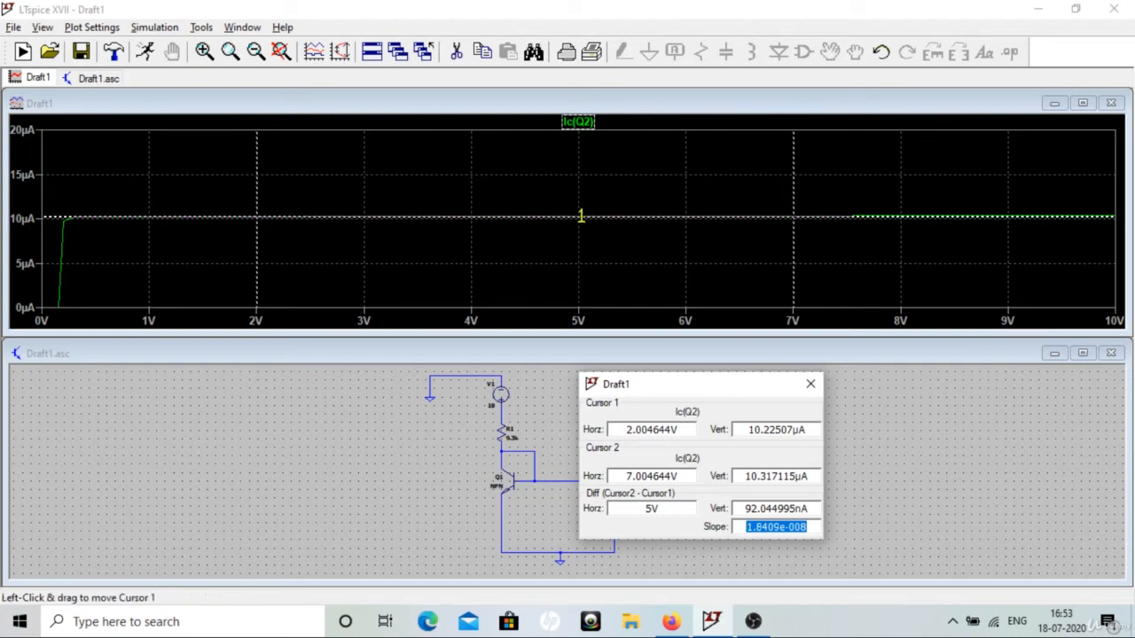
Annotate the plot with the text "Rout = 1/slope = 1/1.841e-8 = 54M", placed above the Ic(Q2) trace at about 3.5 V.
right_click(398, 178)
mouse_move(477, 364)
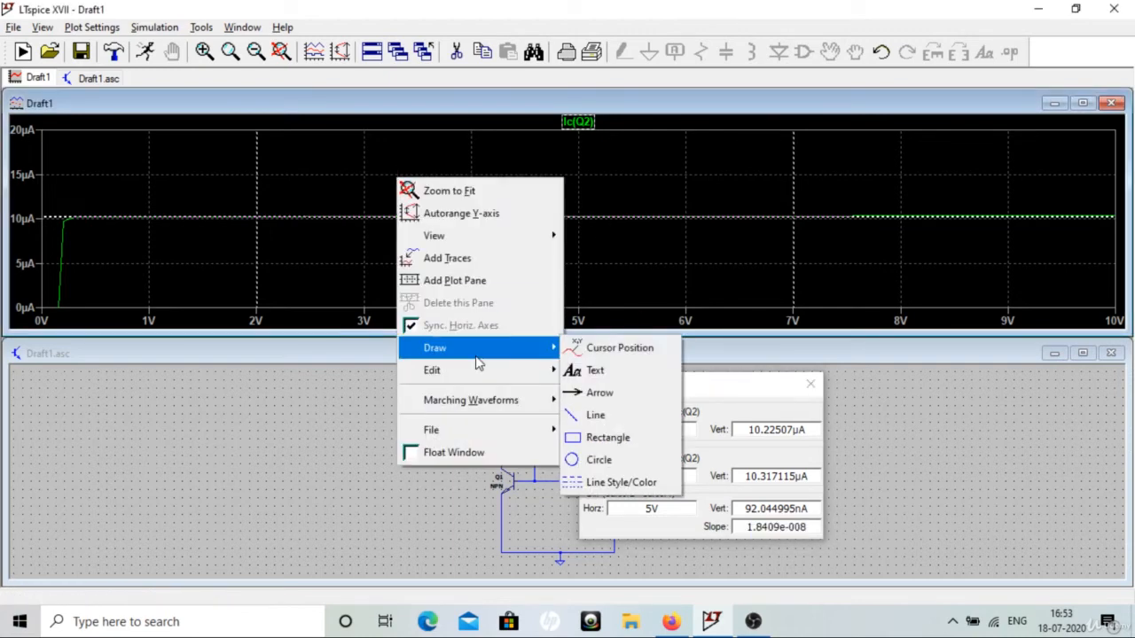
click(592, 371)
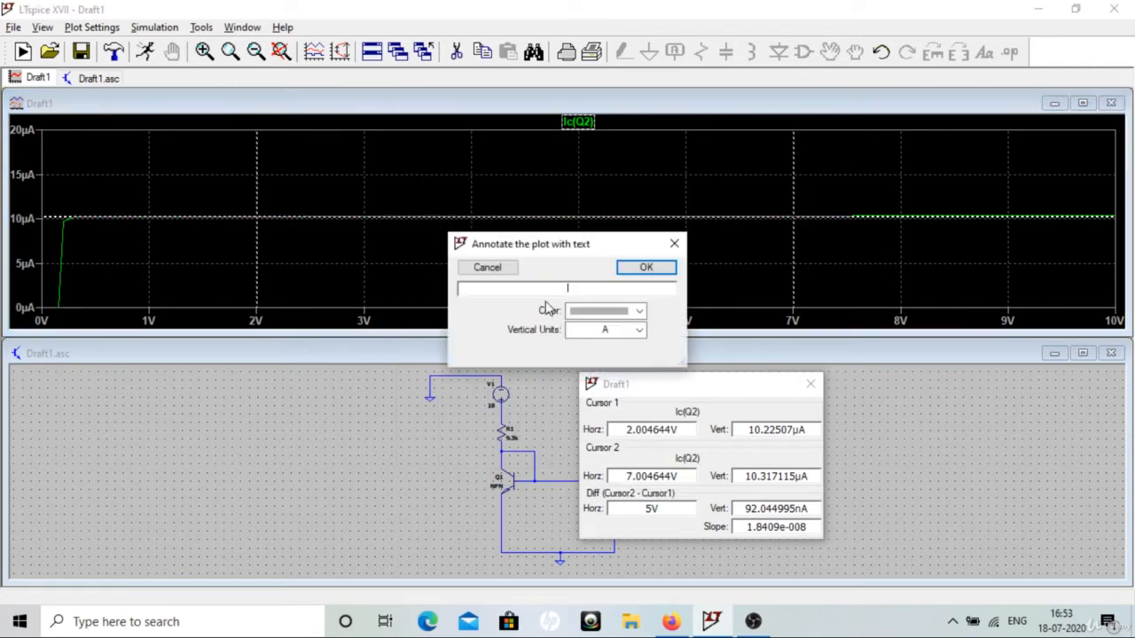
text(Rout = 1/slope = 1/)
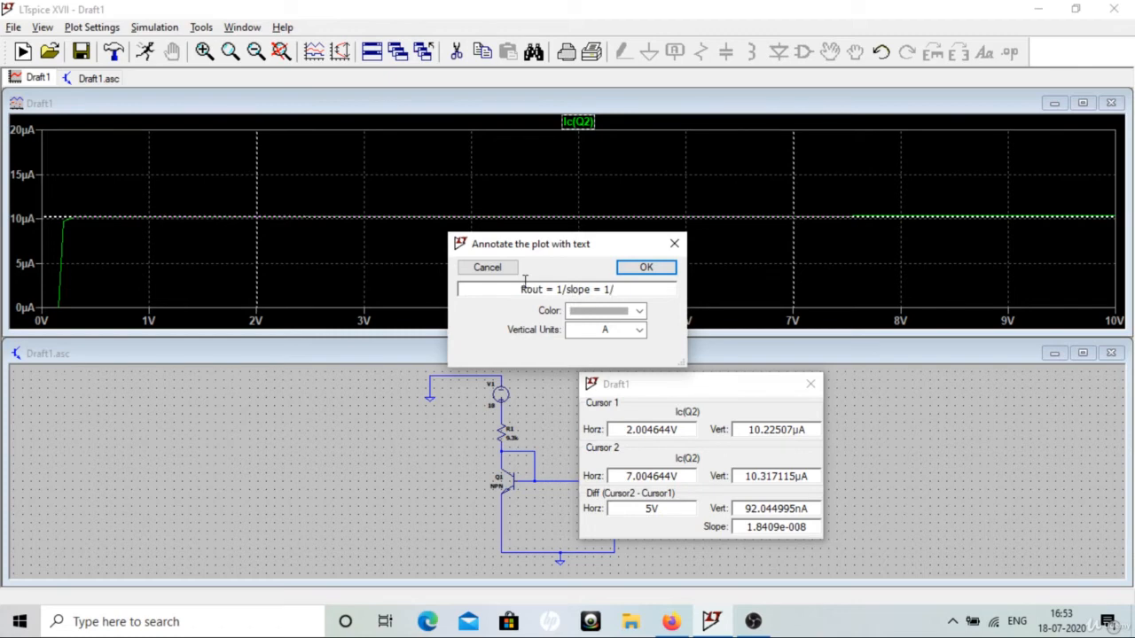
text(1.)
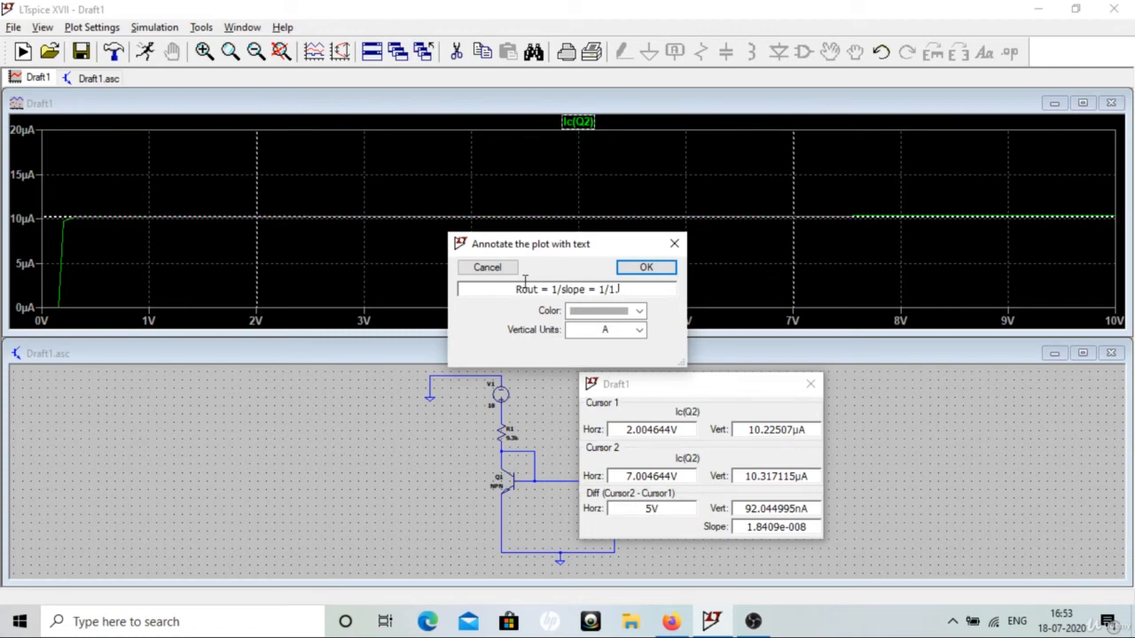
text(8)
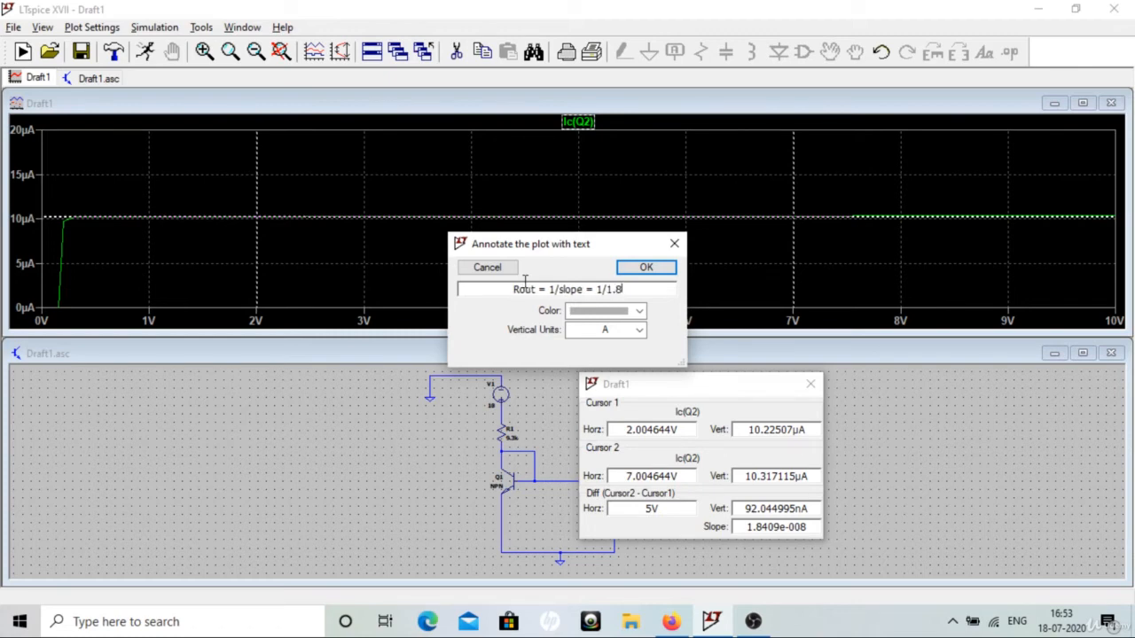
text(41e)
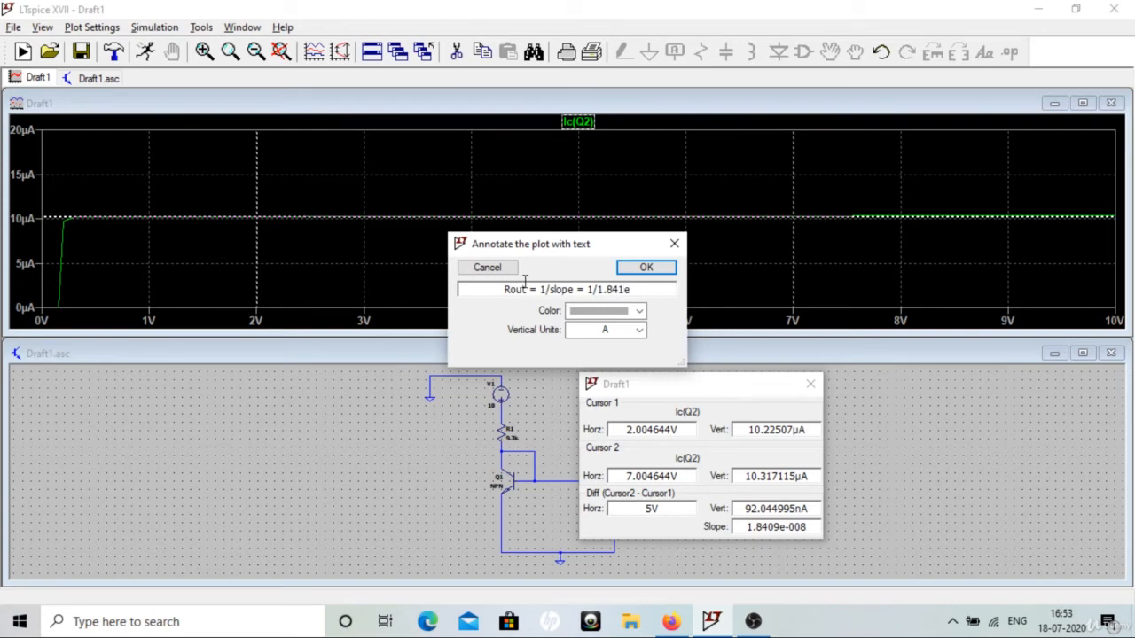
text(-8)
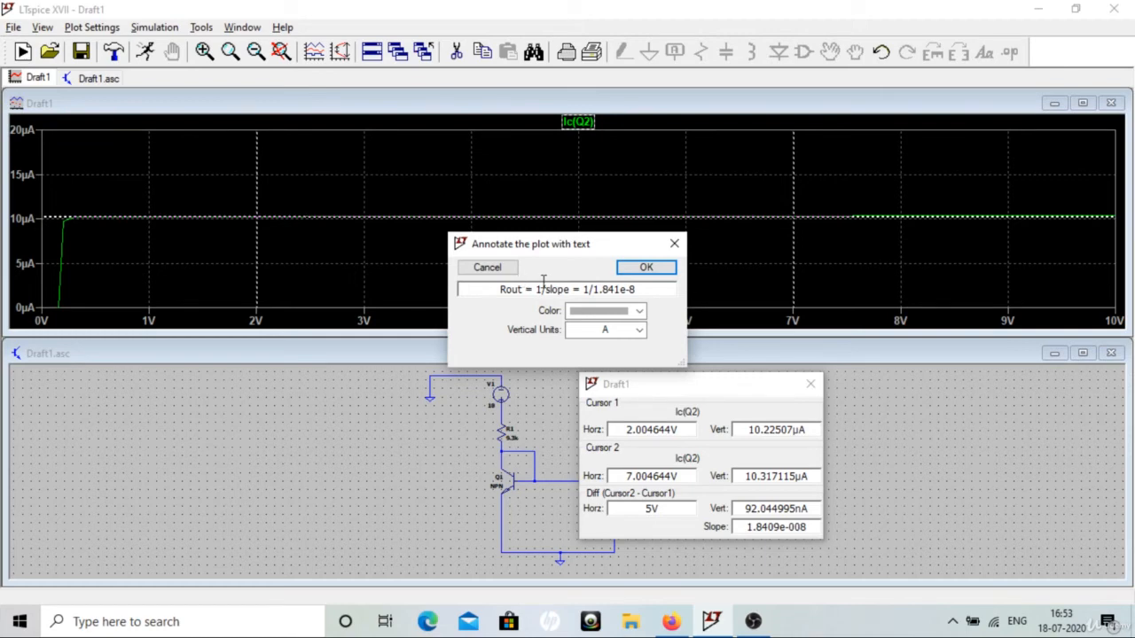
text(=)
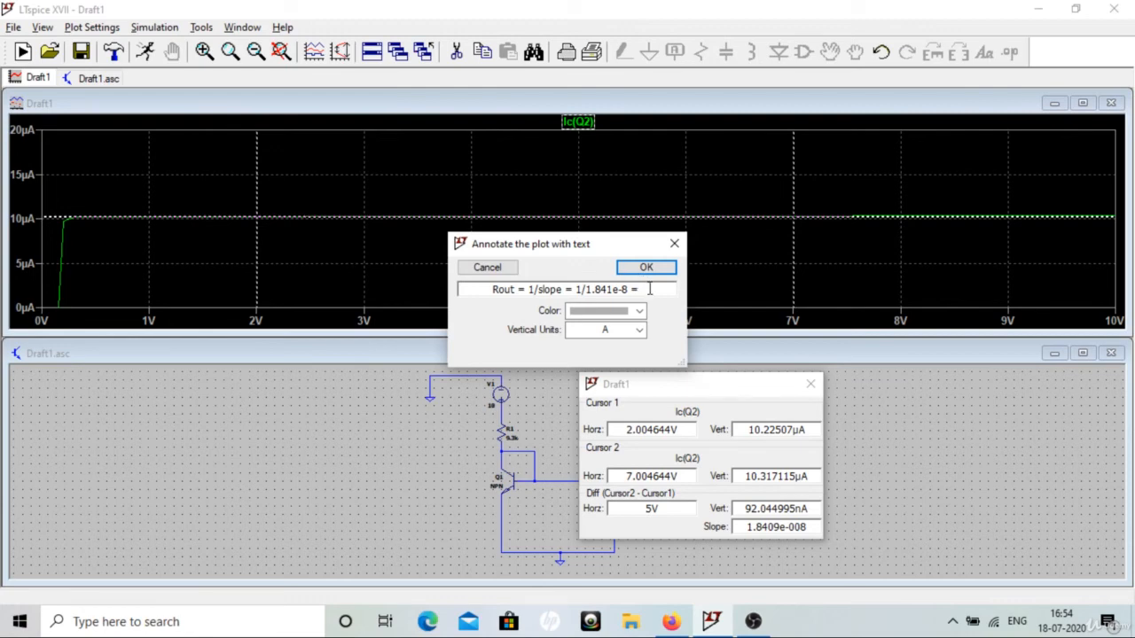
text(5)
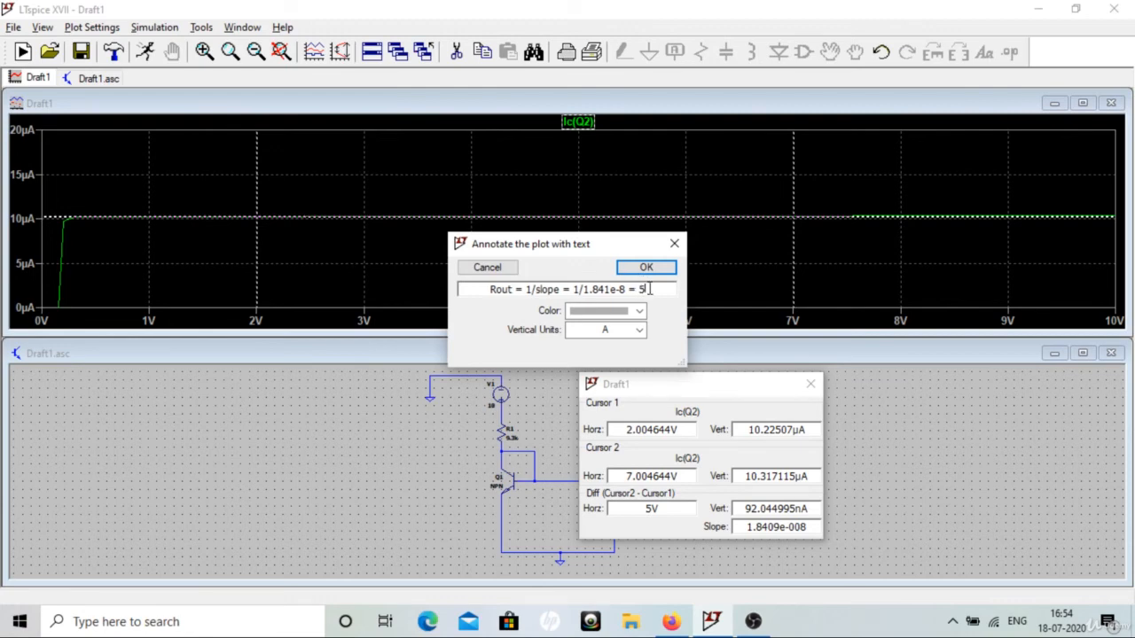
text(4)
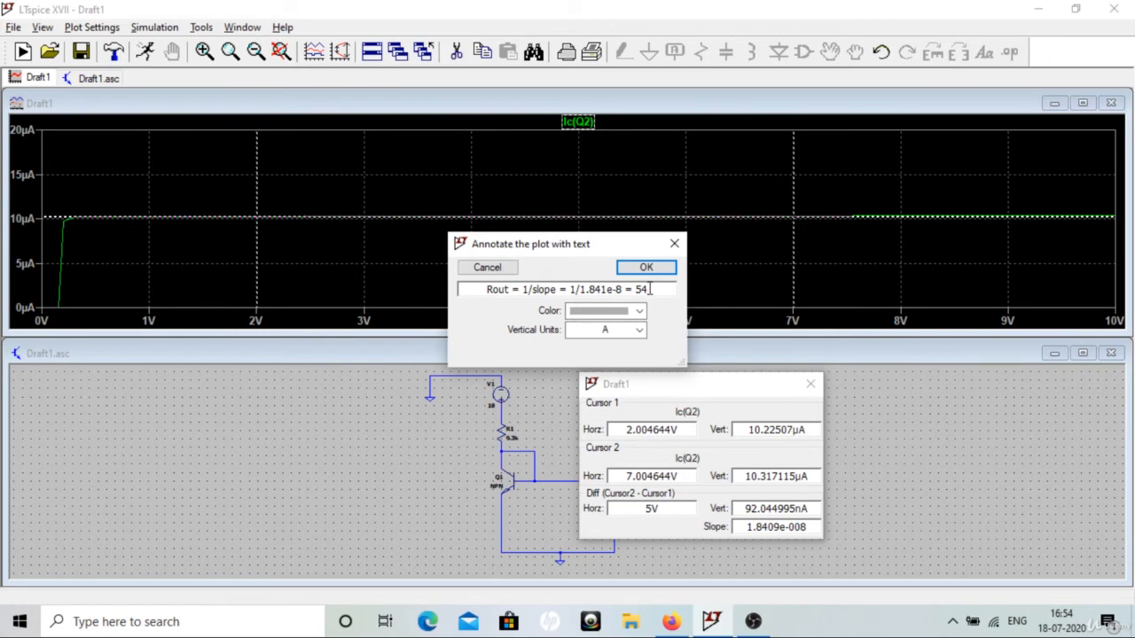
text(M)
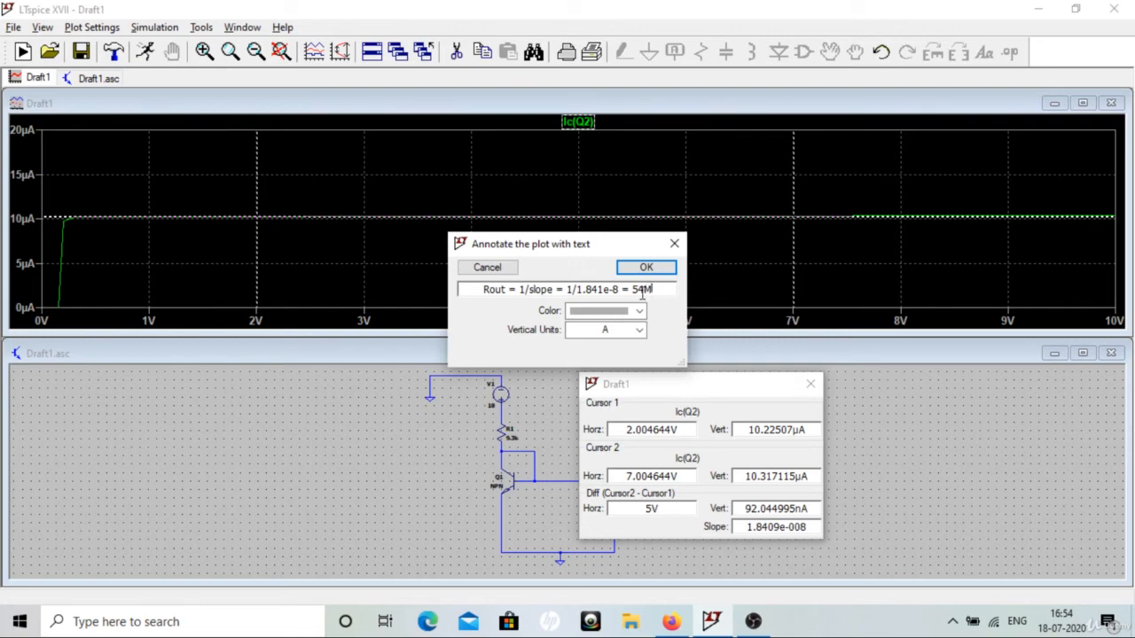
drag(641, 289, 664, 290)
drag(486, 290, 704, 319)
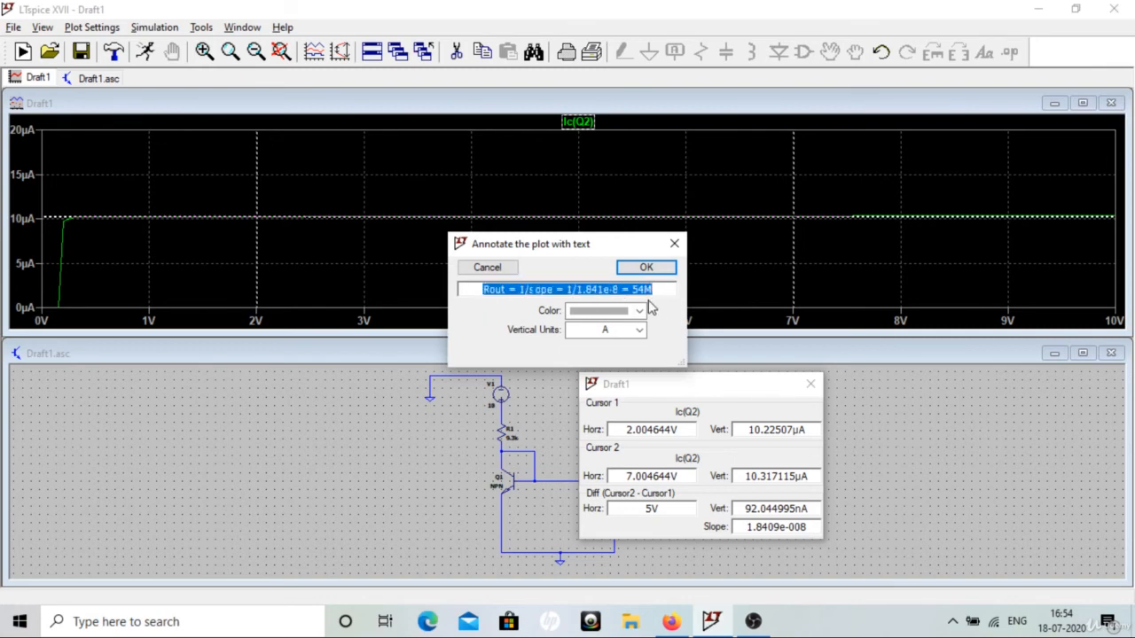
click(646, 267)
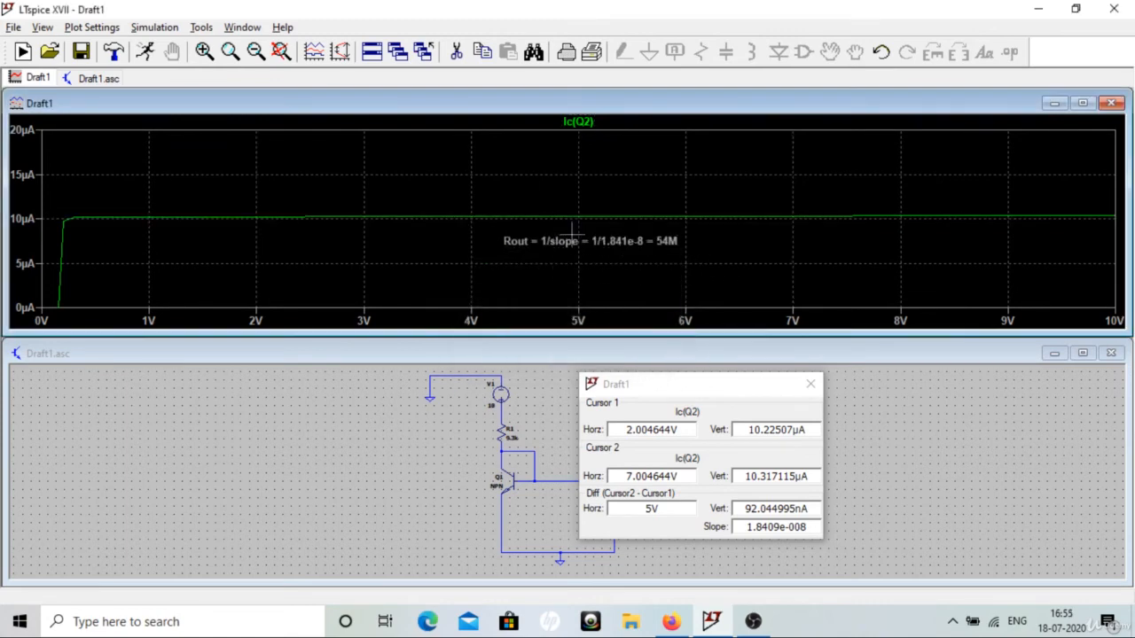
click(414, 188)
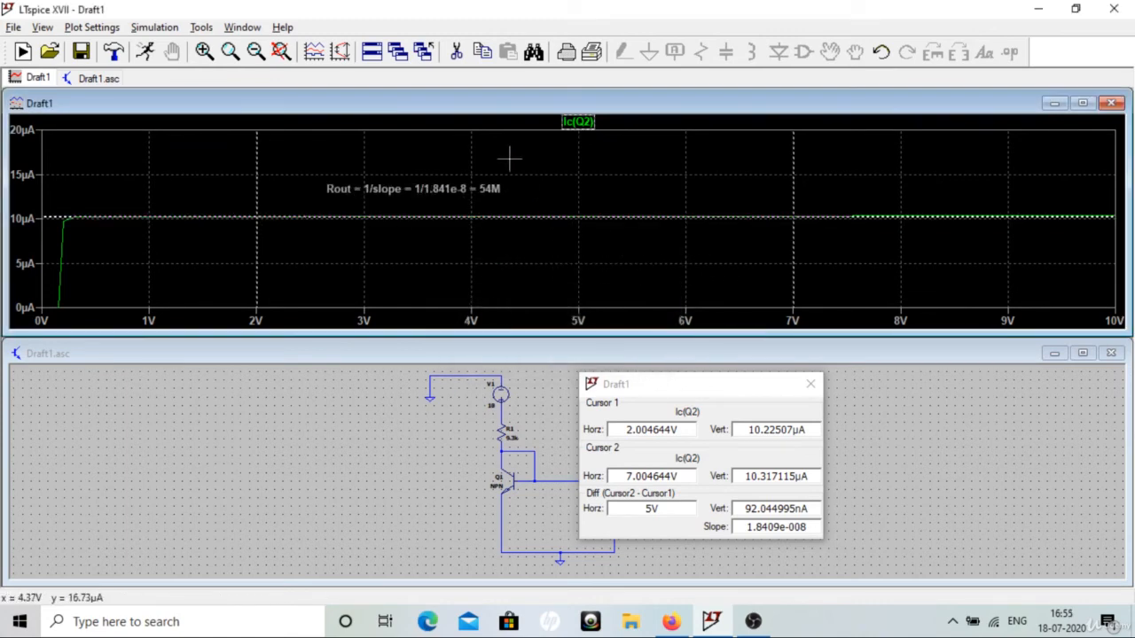
Remove the cursors from the plot and delete the Ic(Q2) trace and the Rout text annotation.
click(810, 386)
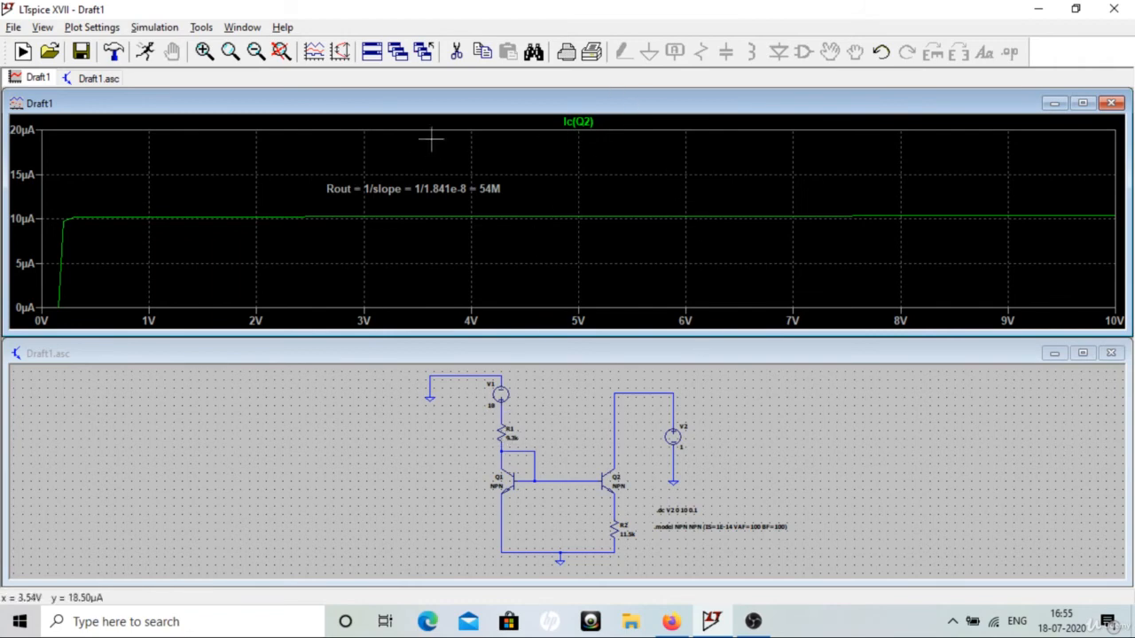
click(456, 53)
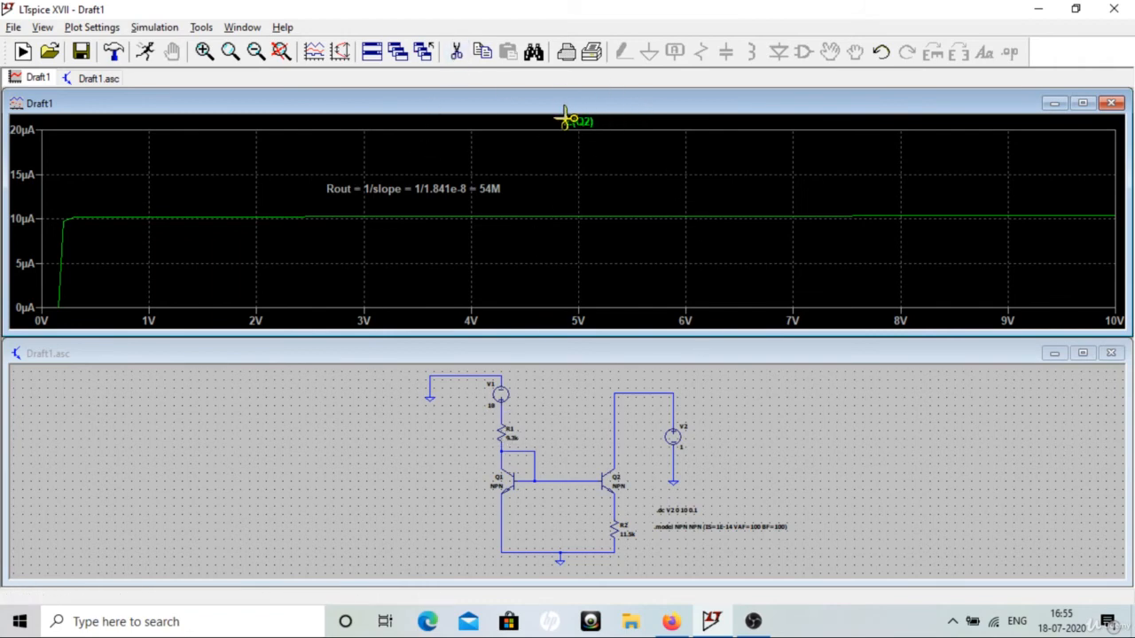
click(577, 122)
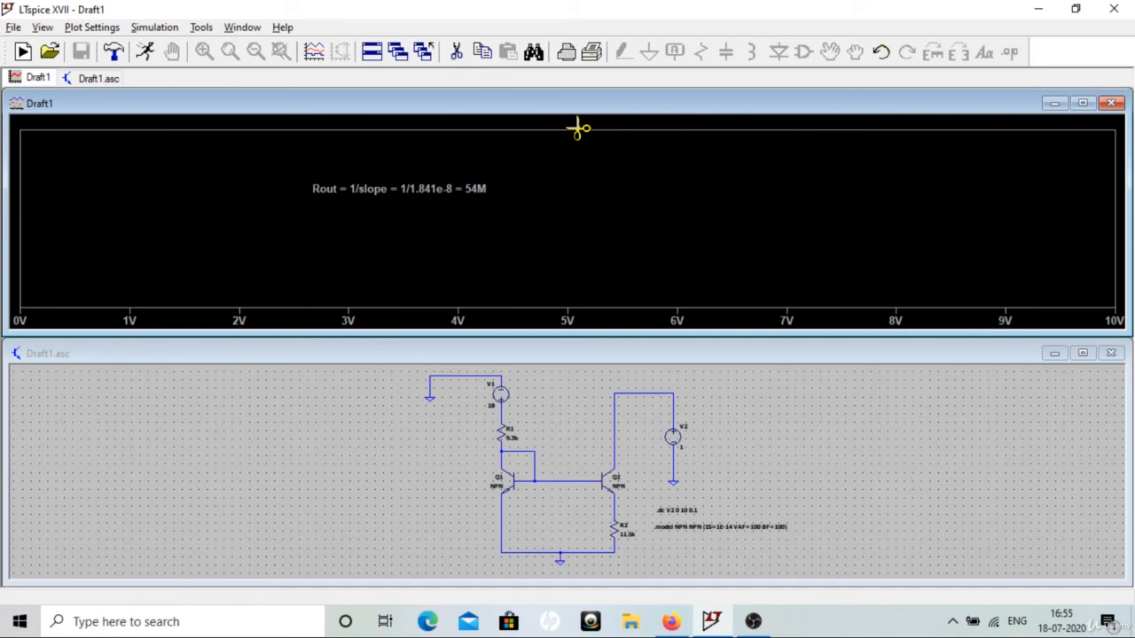
click(404, 188)
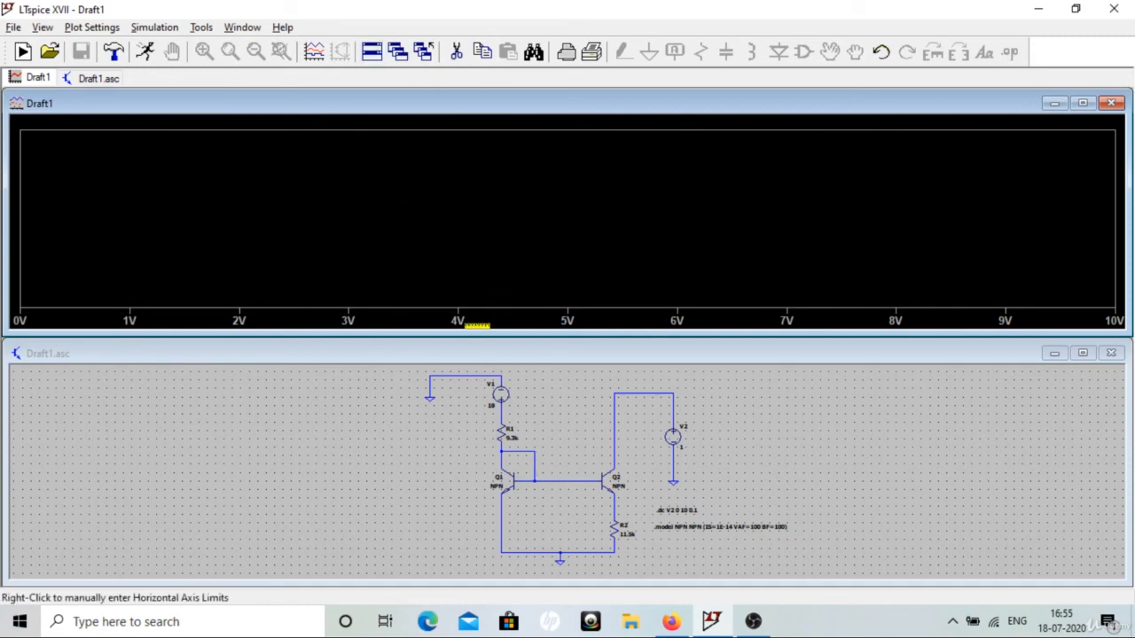
Plot the current through resistor R1 together with the collector current of transistor Q2.
click(471, 355)
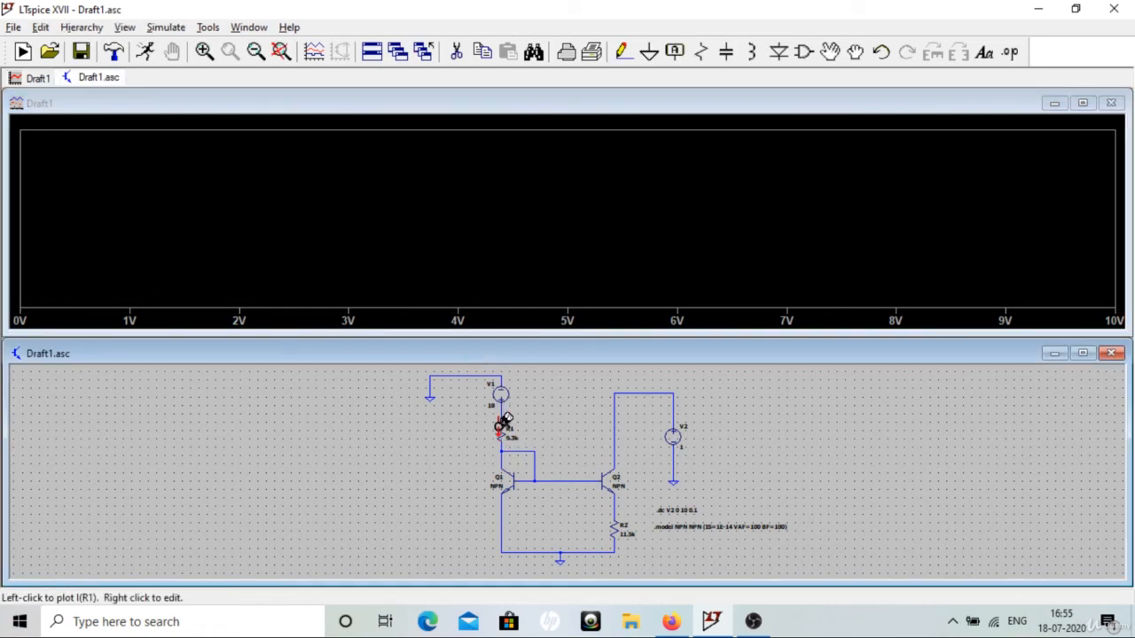
click(502, 430)
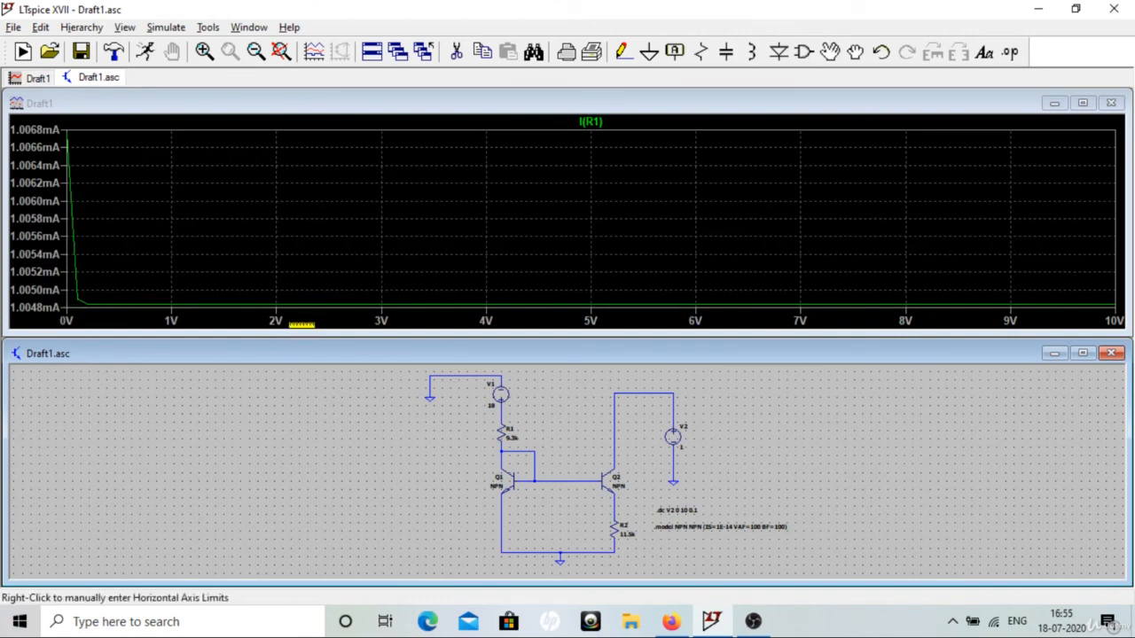
click(621, 460)
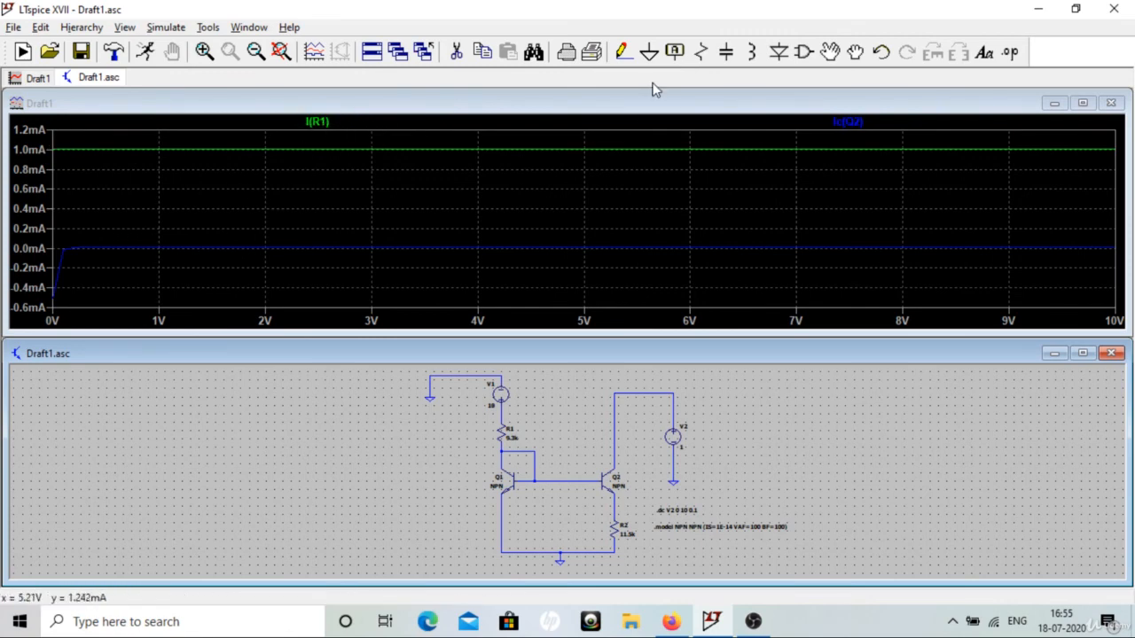
Read the I(R1) trace with a cursor at about 5 V, and delete that trace from the plot.
click(327, 121)
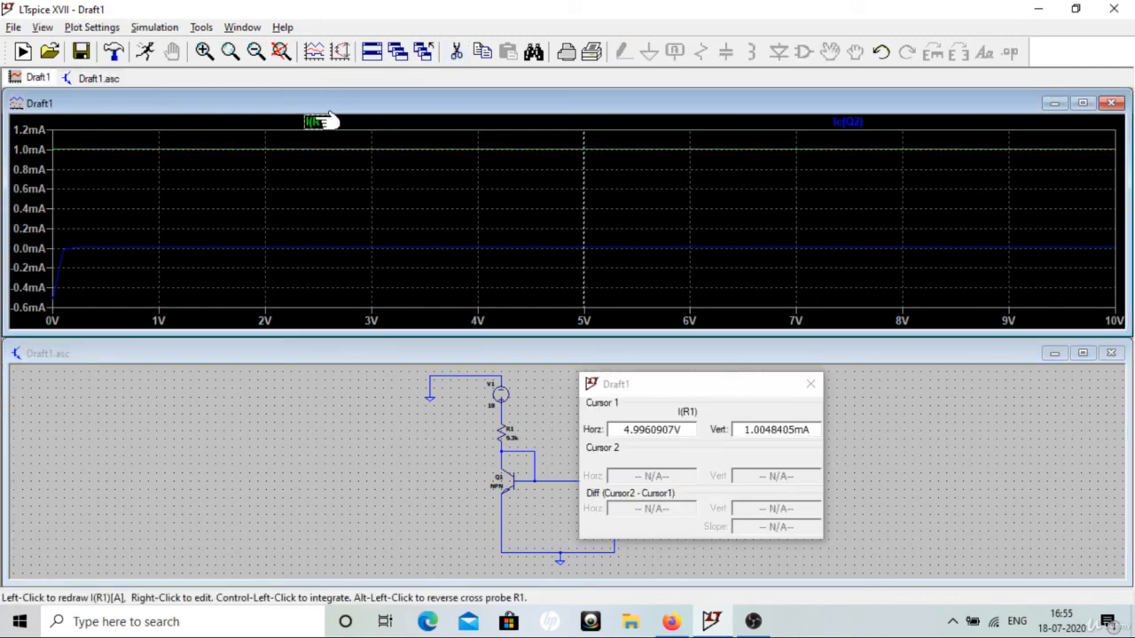
click(811, 384)
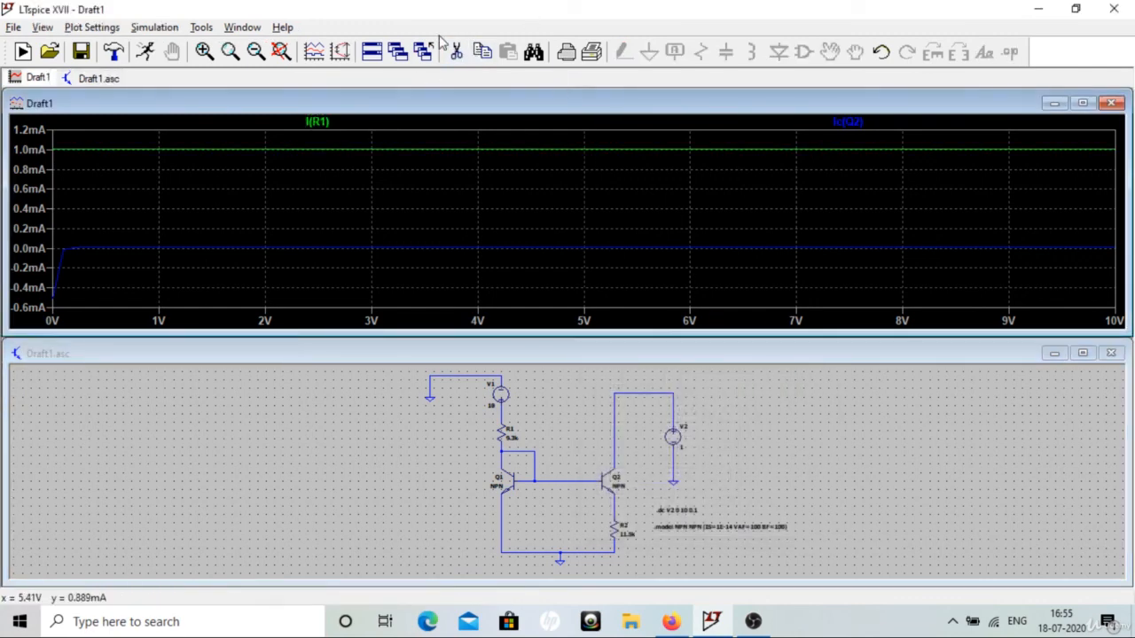
click(321, 124)
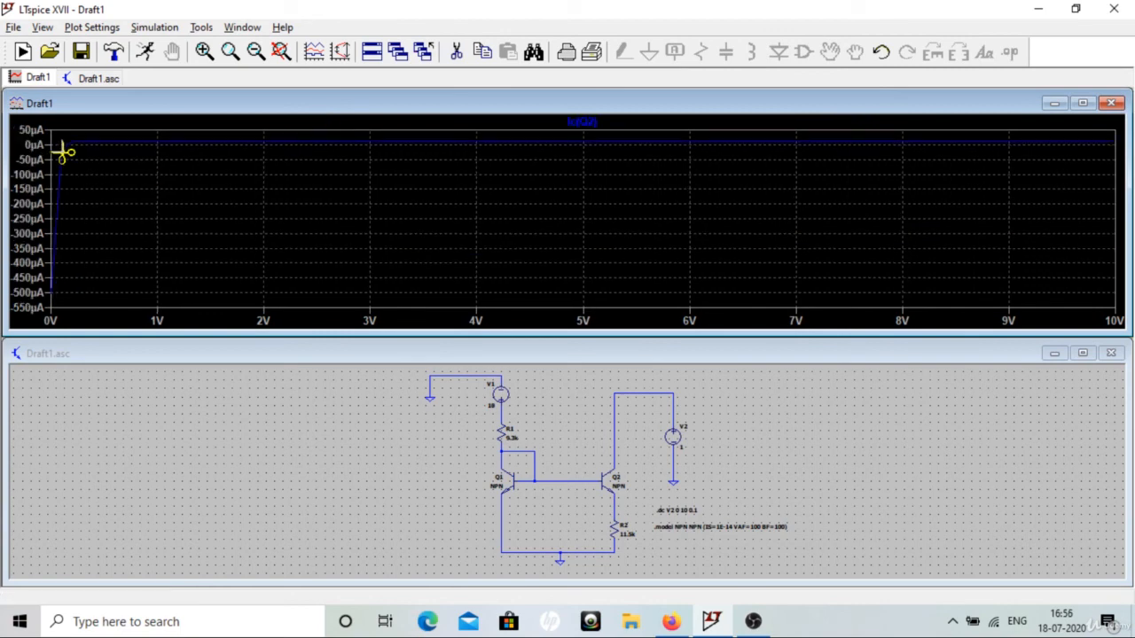
click(92, 28)
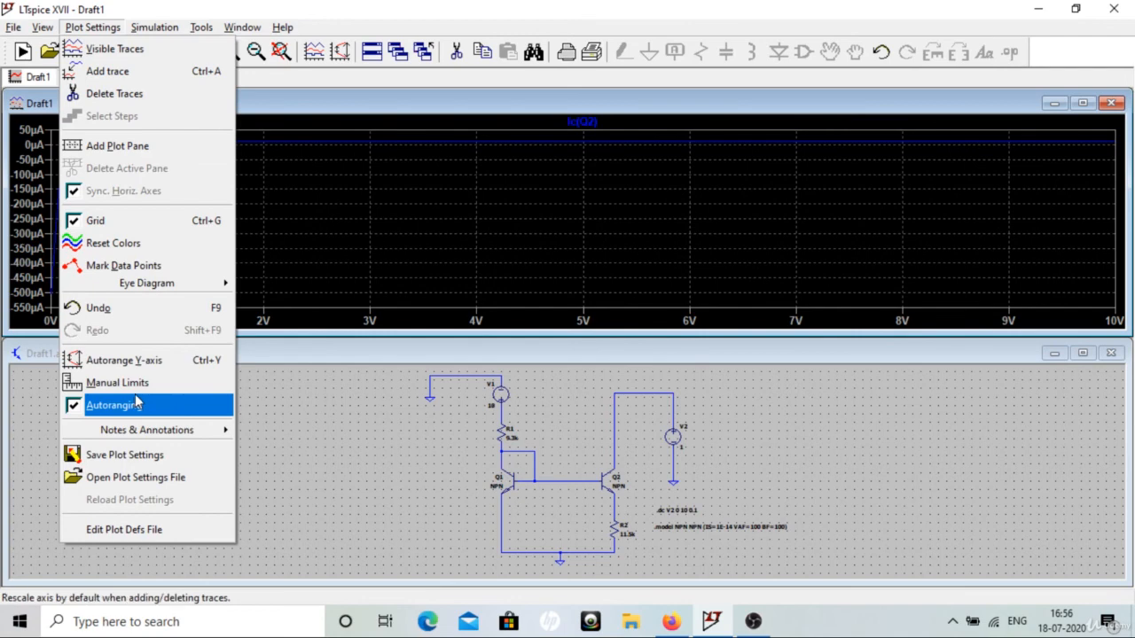
click(137, 382)
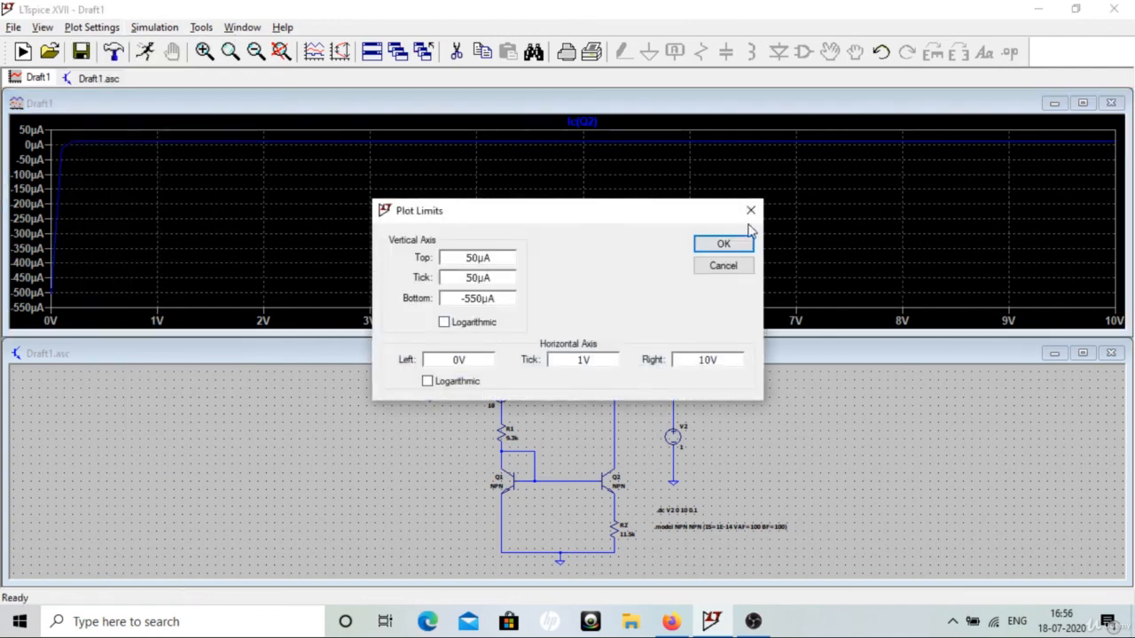
click(751, 211)
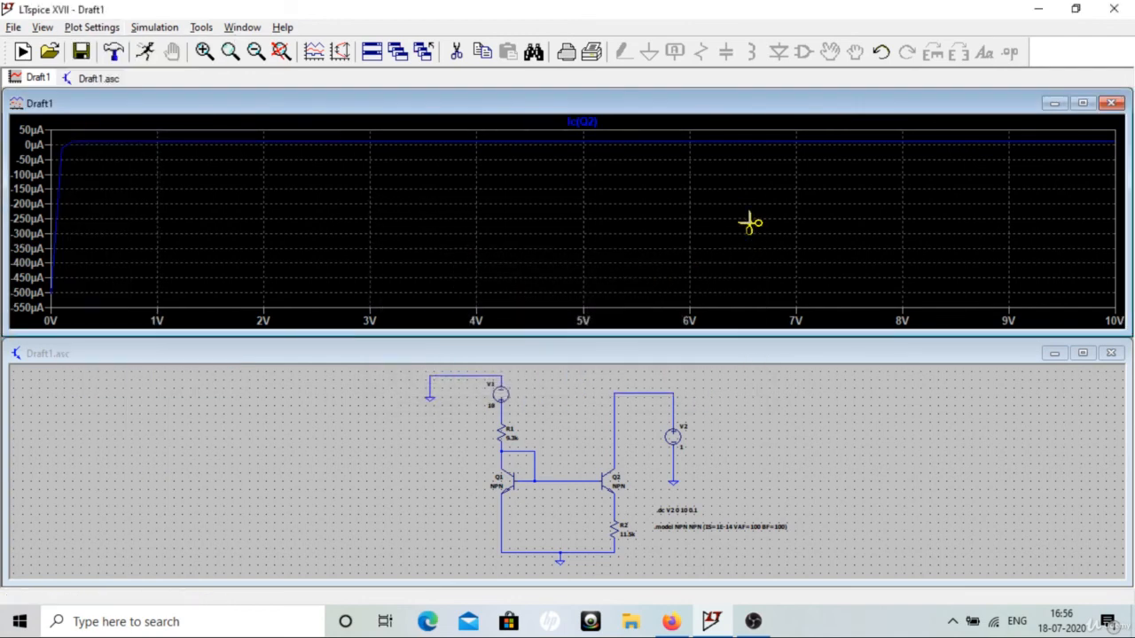